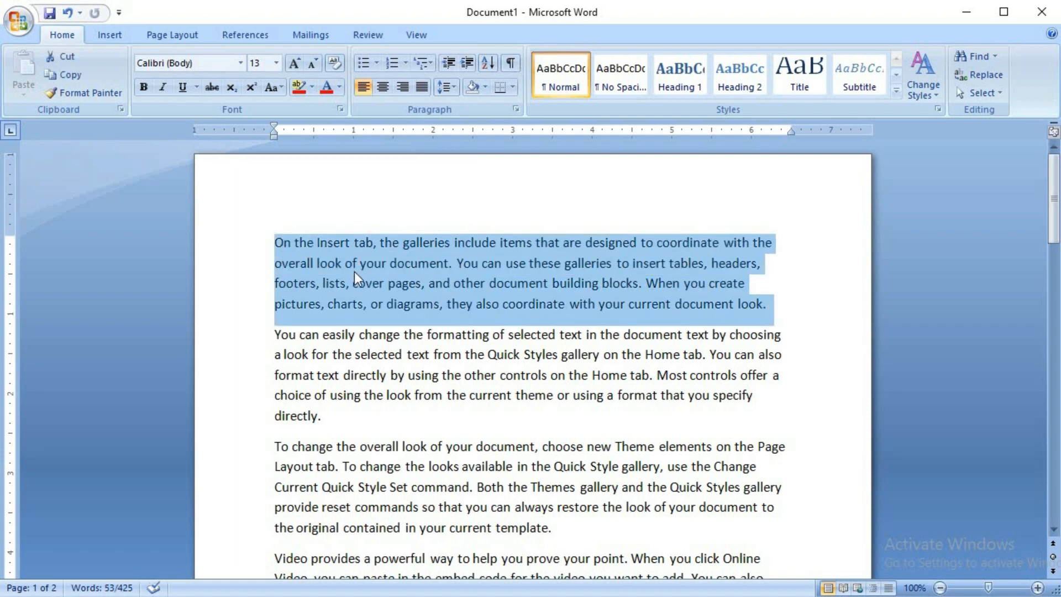
Copy the selected first paragraph and paste it on a new line after the last paragraph of the document.
key("ctrl+c")
left_click_drag(1055, 194, 1032, 381)
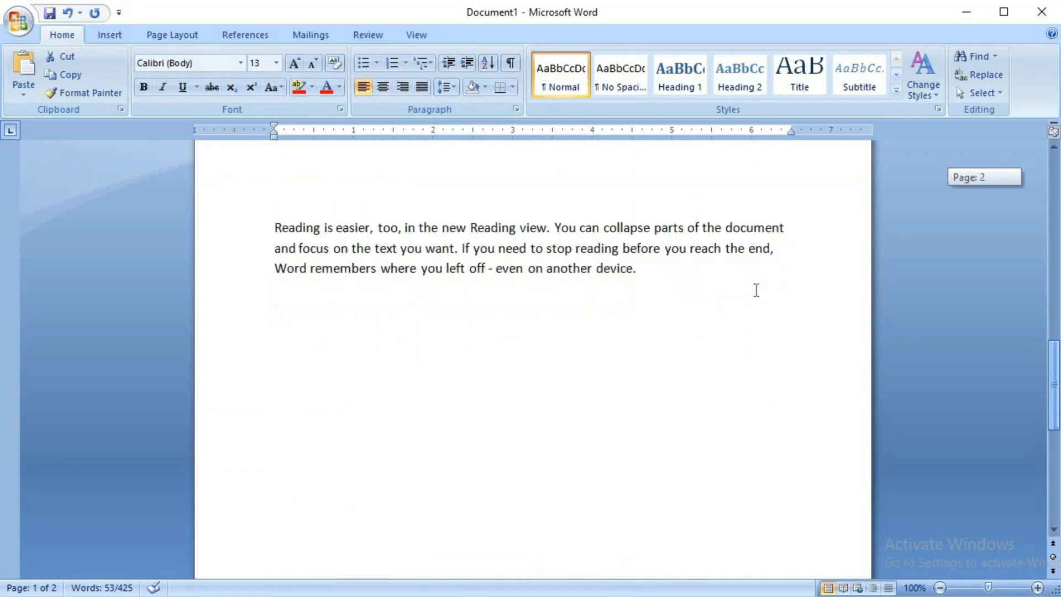
left_click(676, 277)
key("Return")
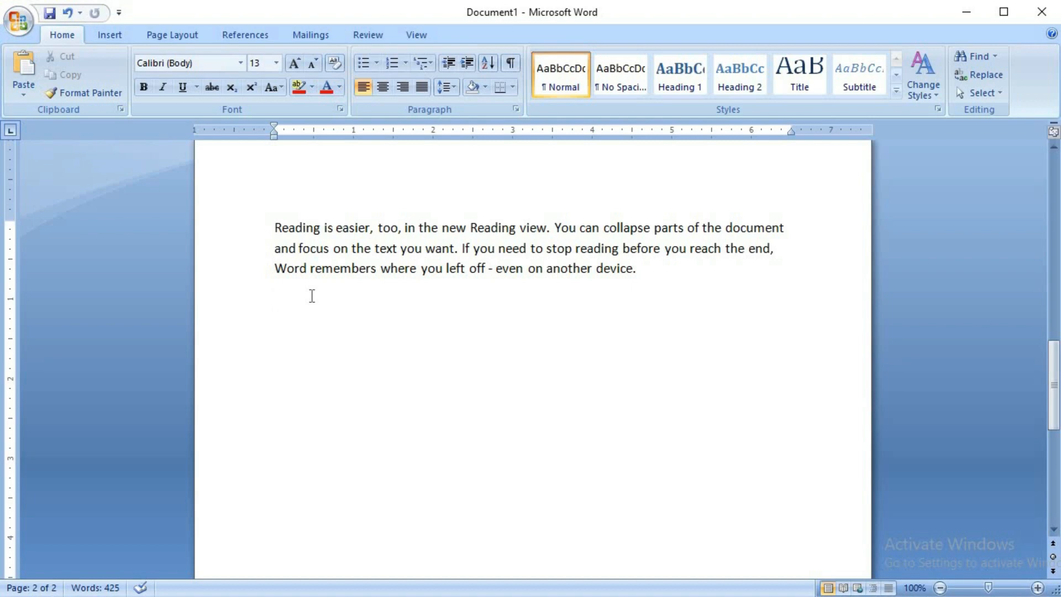
key("ctrl+v")
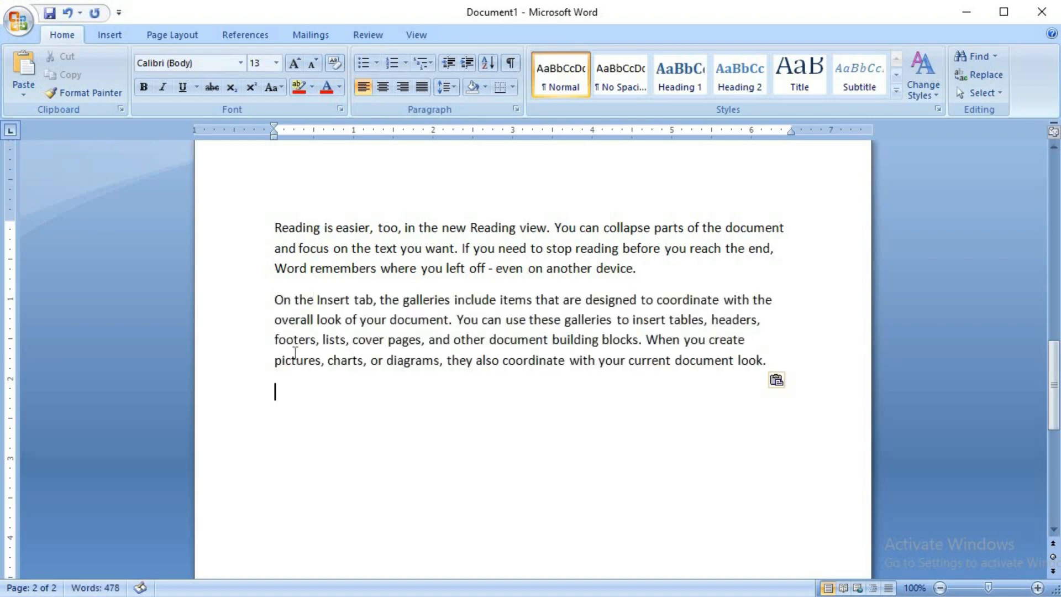
Paste several more copies of the paragraph below the first copy and add a page break after them.
right_click(284, 385)
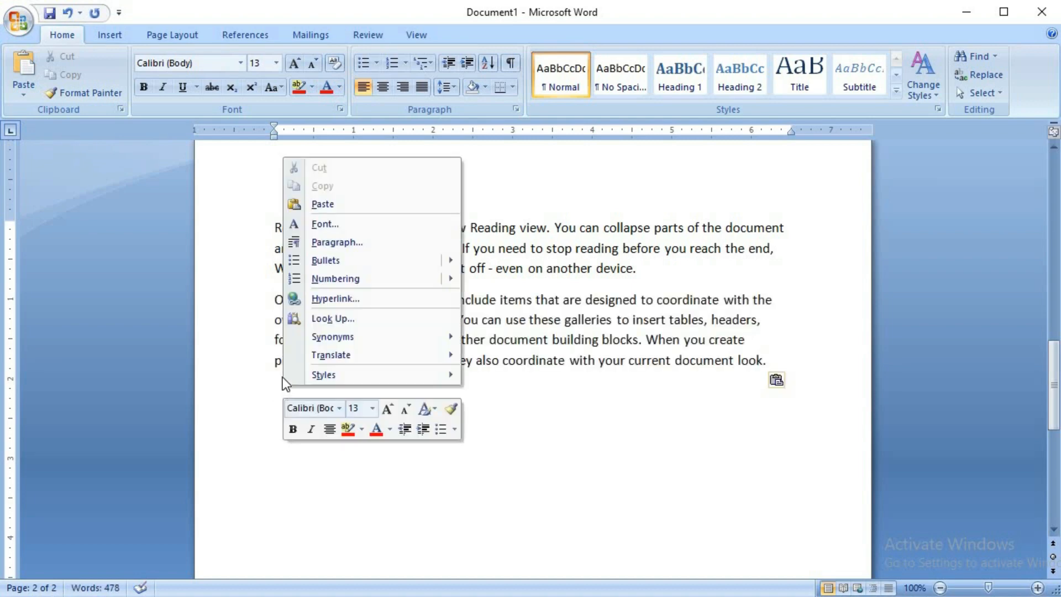
left_click(314, 205)
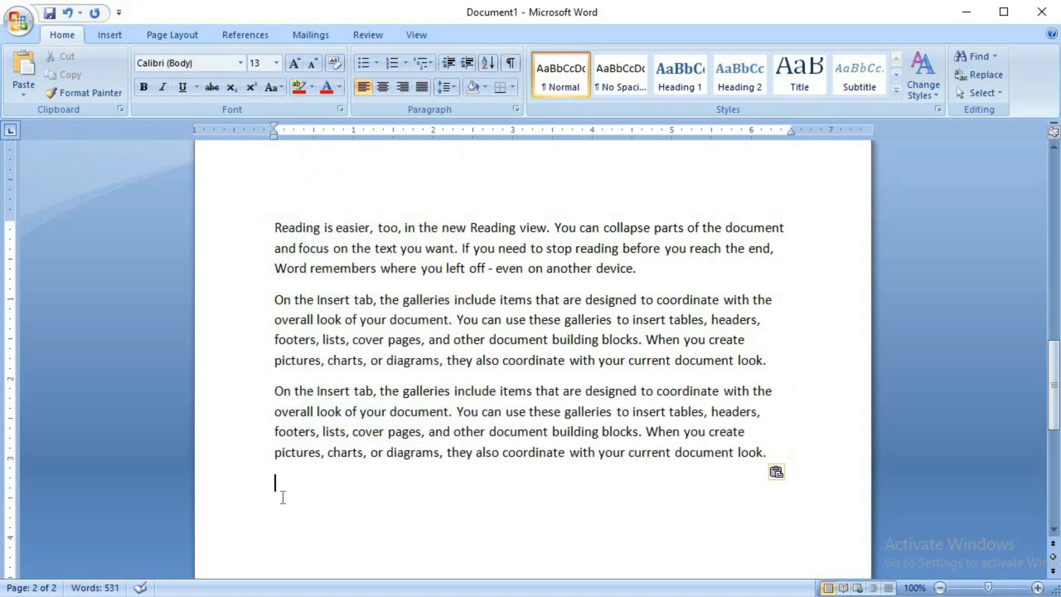
key("ctrl+v")
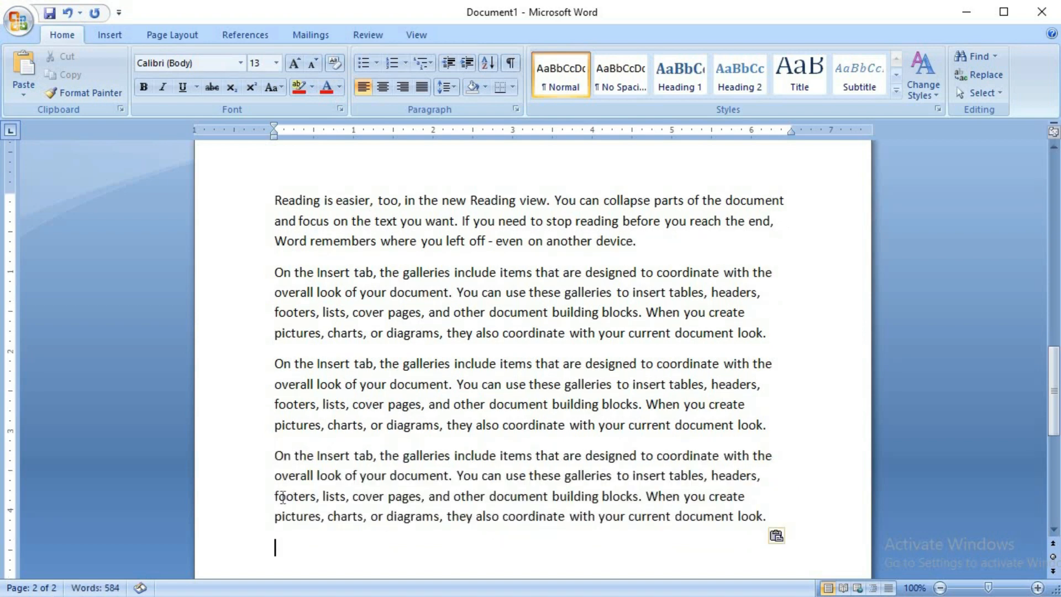
key("ctrl+v")
key("ctrl+v")
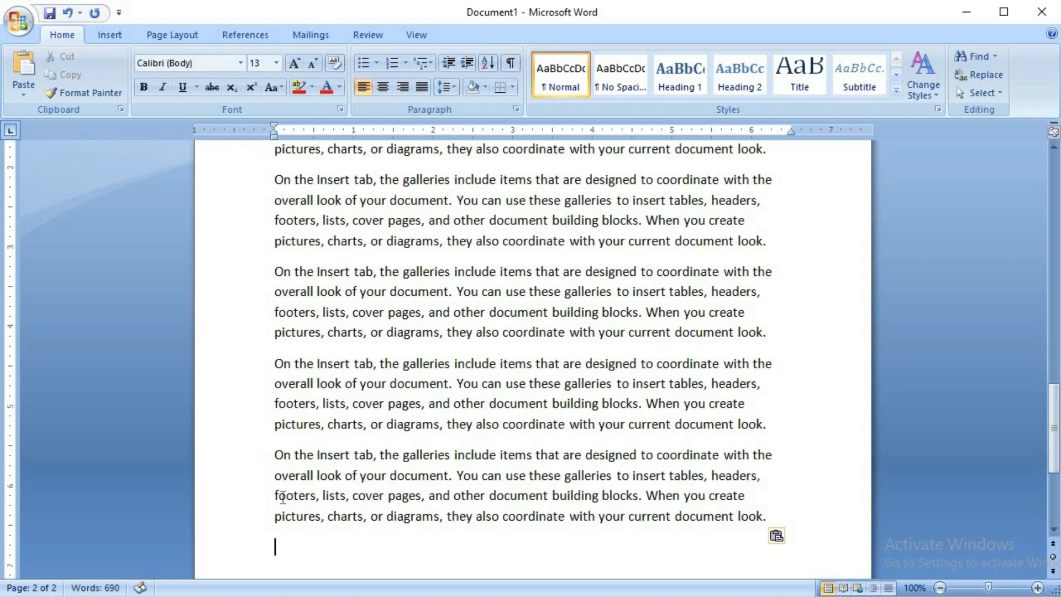
key("ctrl+v")
left_click(325, 552)
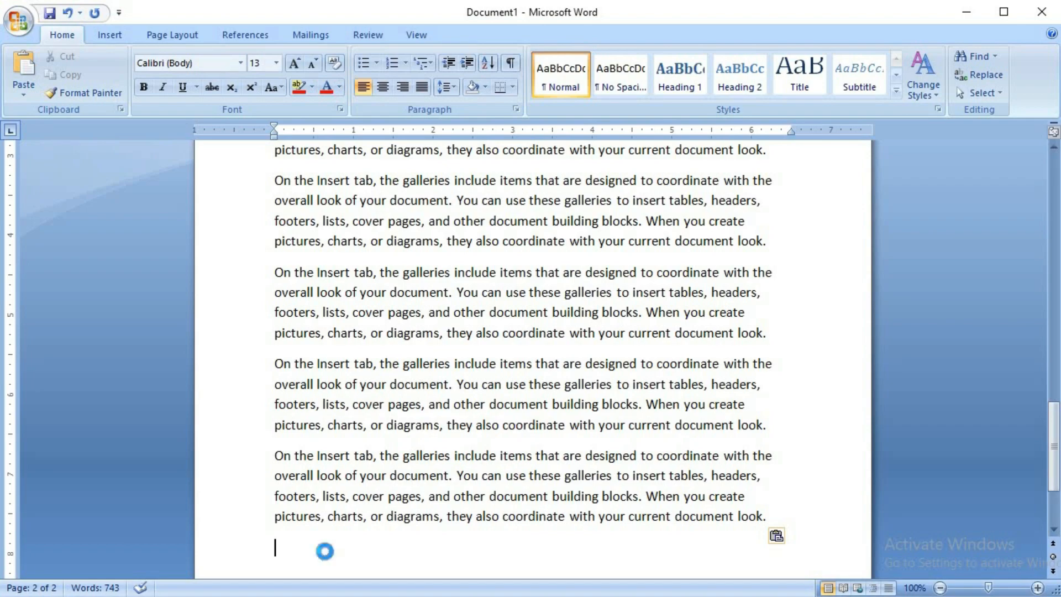
key("ctrl+Return")
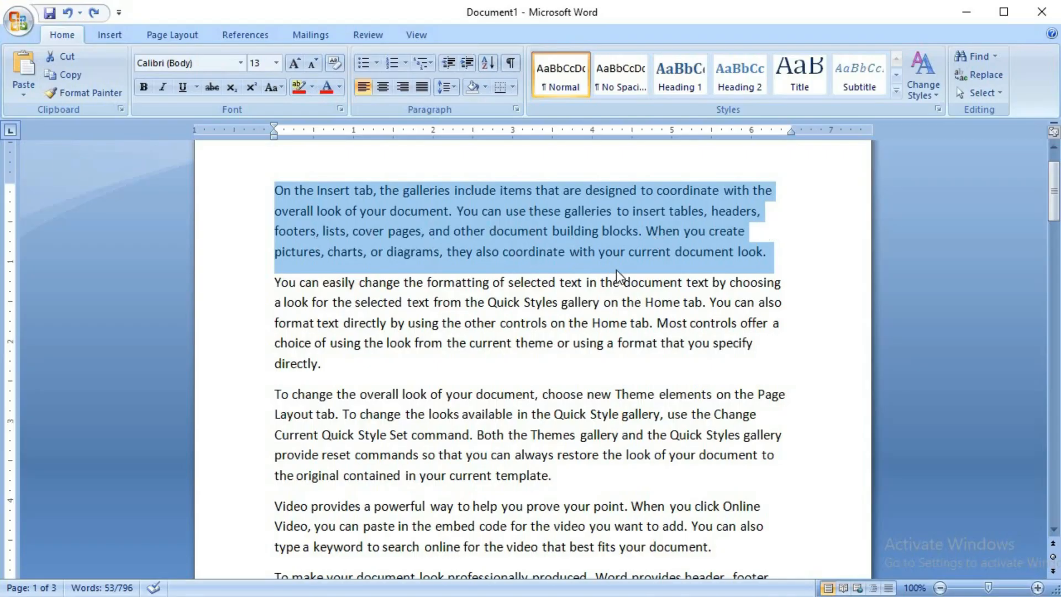
Format the selected first paragraph with the +Headings font, Italic style, size 11 and red font color.
key("ctrl+d")
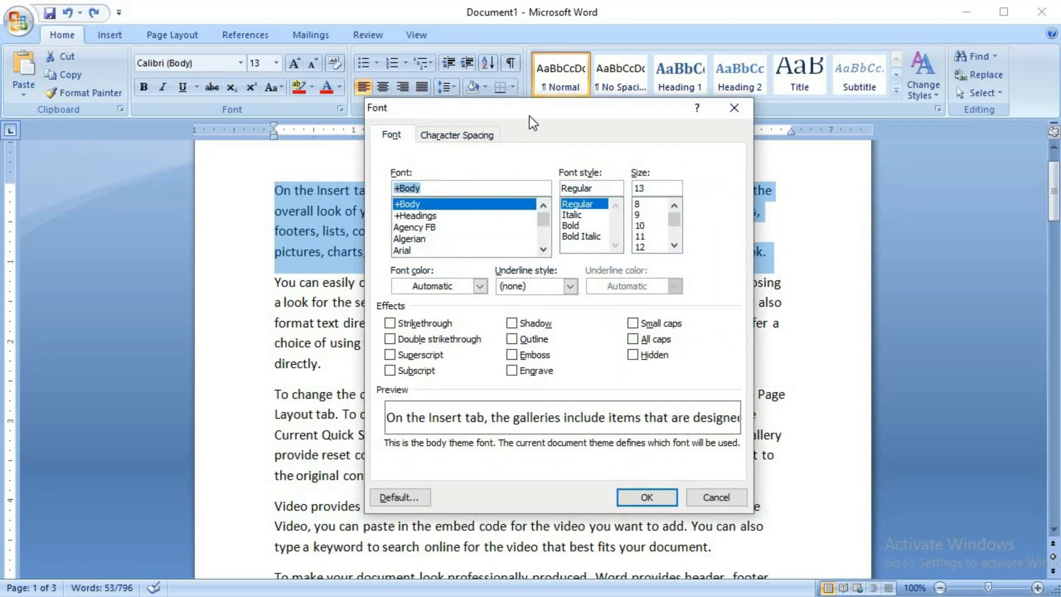
left_click_drag(535, 114, 515, 145)
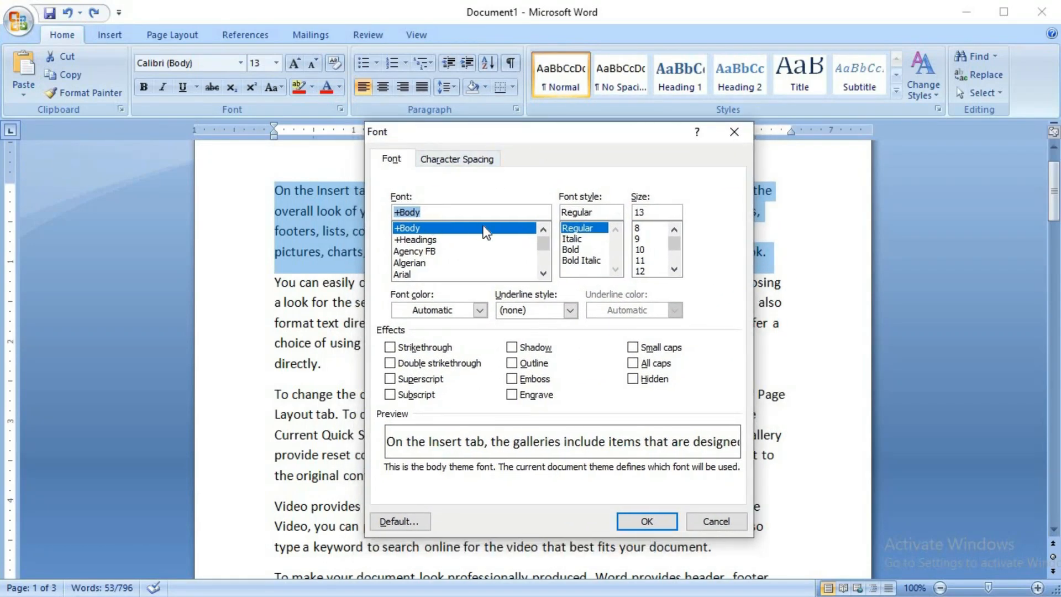
left_click(415, 241)
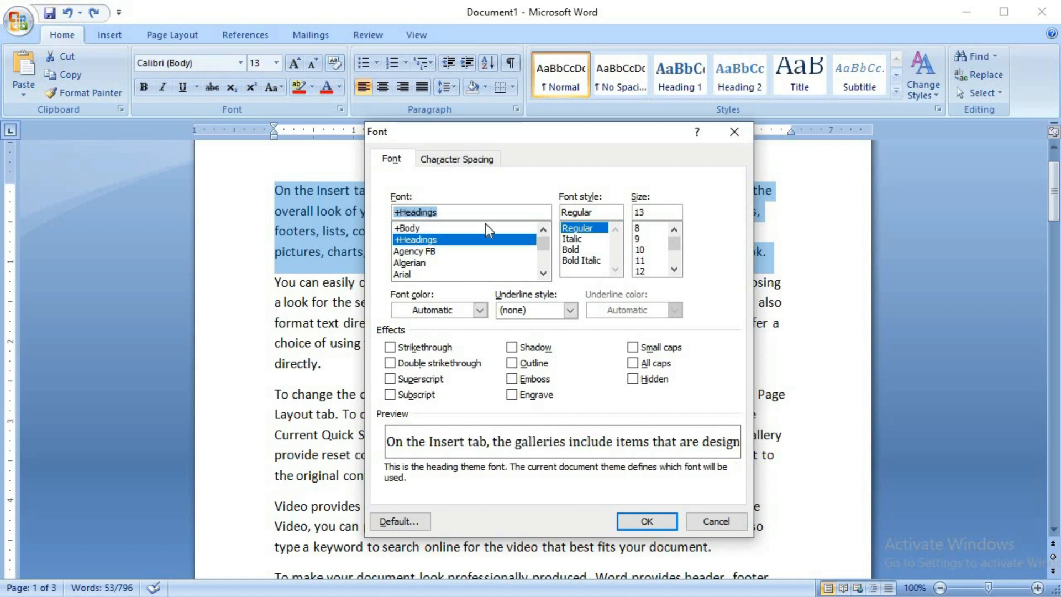
left_click(572, 239)
left_click(641, 261)
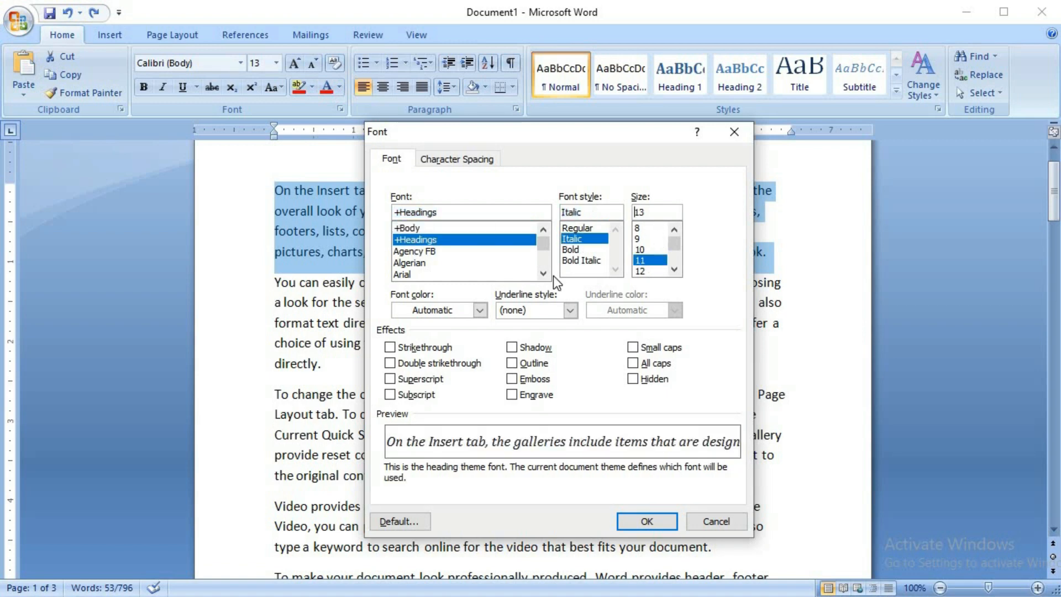
left_click(445, 311)
left_click(416, 452)
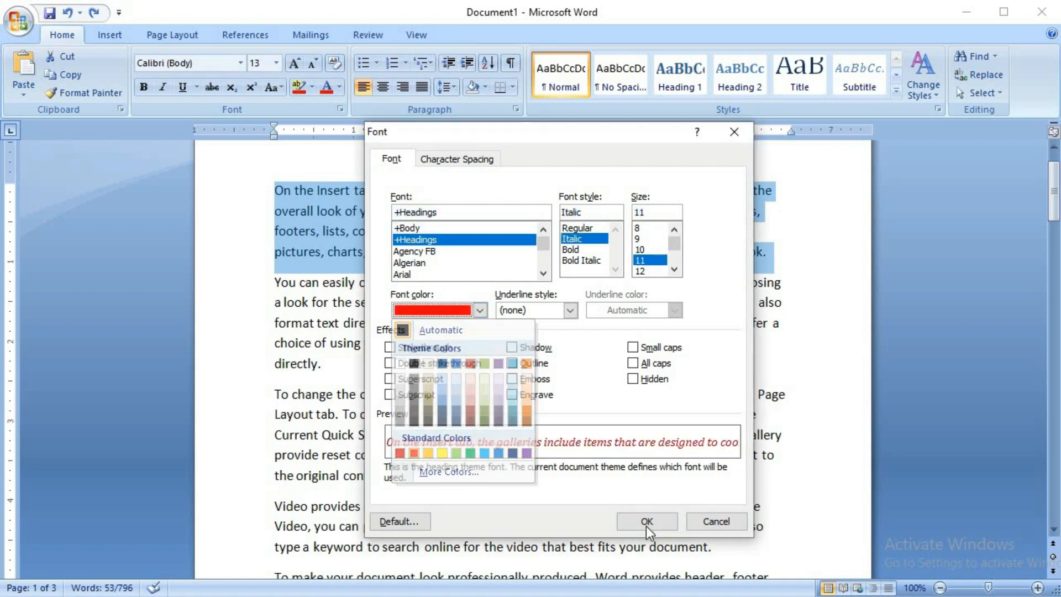
left_click(645, 522)
left_click(417, 243)
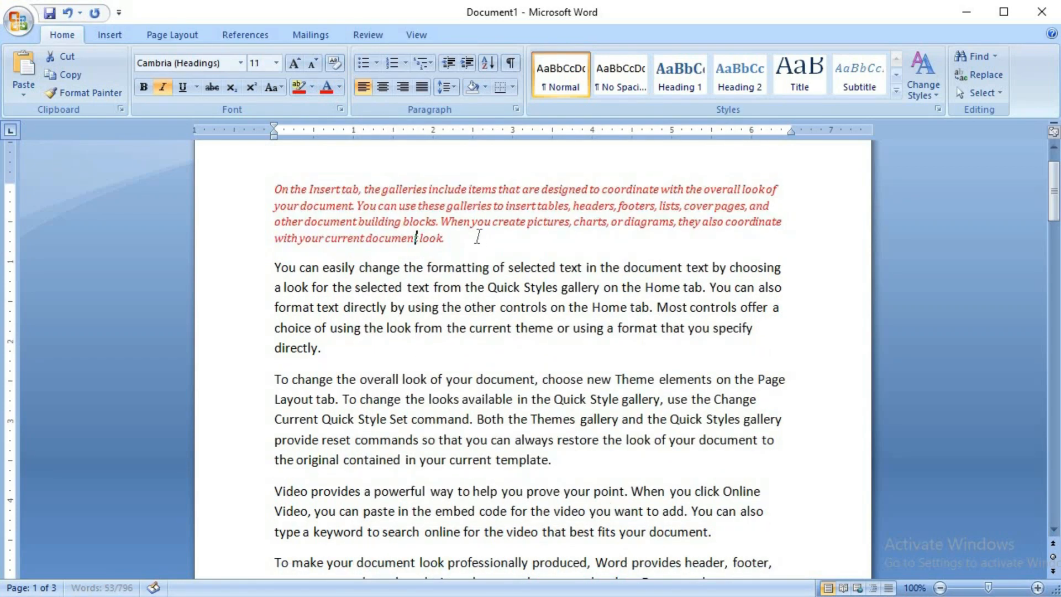
left_click_drag(454, 246, 337, 213)
left_click(343, 219)
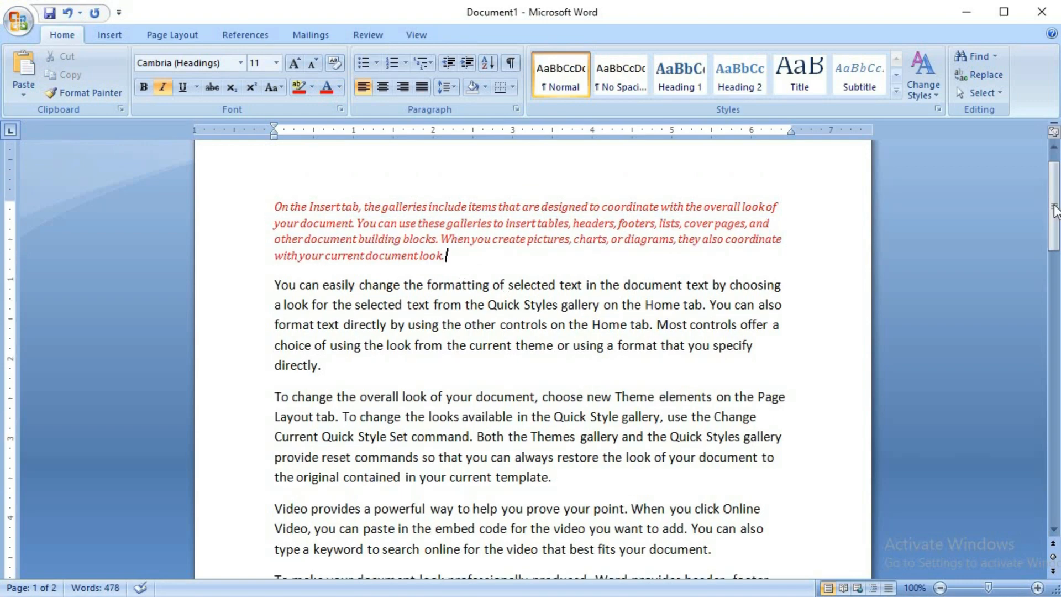
Draw a green-styled triangle about 1.54" high and 1.26" wide below the last paragraph and place a duplicate beside it.
left_click_drag(1054, 225, 1055, 405)
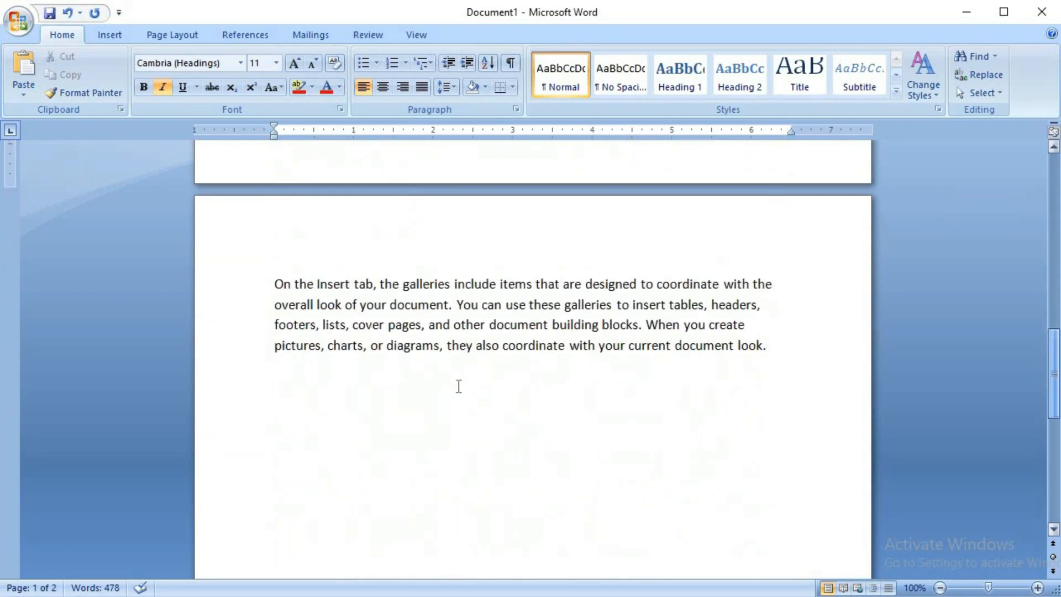
left_click(346, 391)
left_click(115, 38)
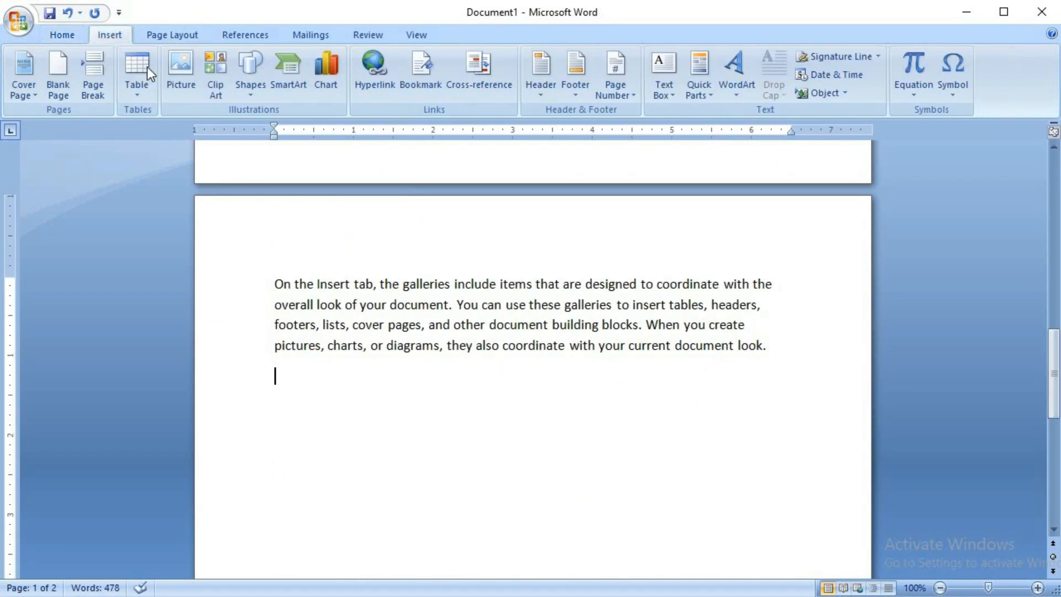
left_click(253, 93)
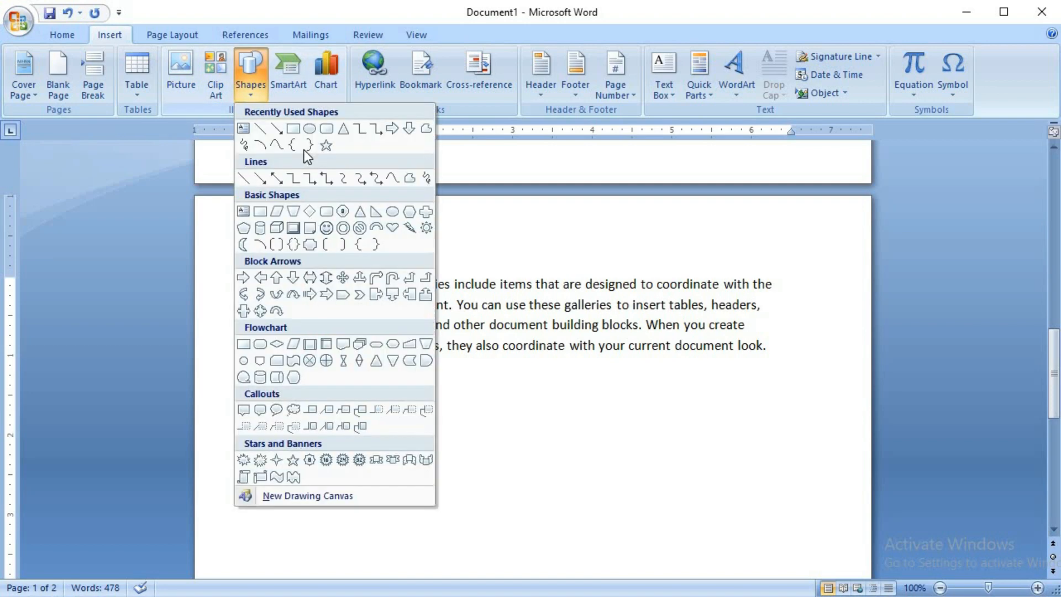
left_click(343, 128)
mouse_move(288, 389)
left_mouse_down()
mouse_move(326, 464)
mouse_move(389, 511)
left_mouse_up()
left_click(310, 83)
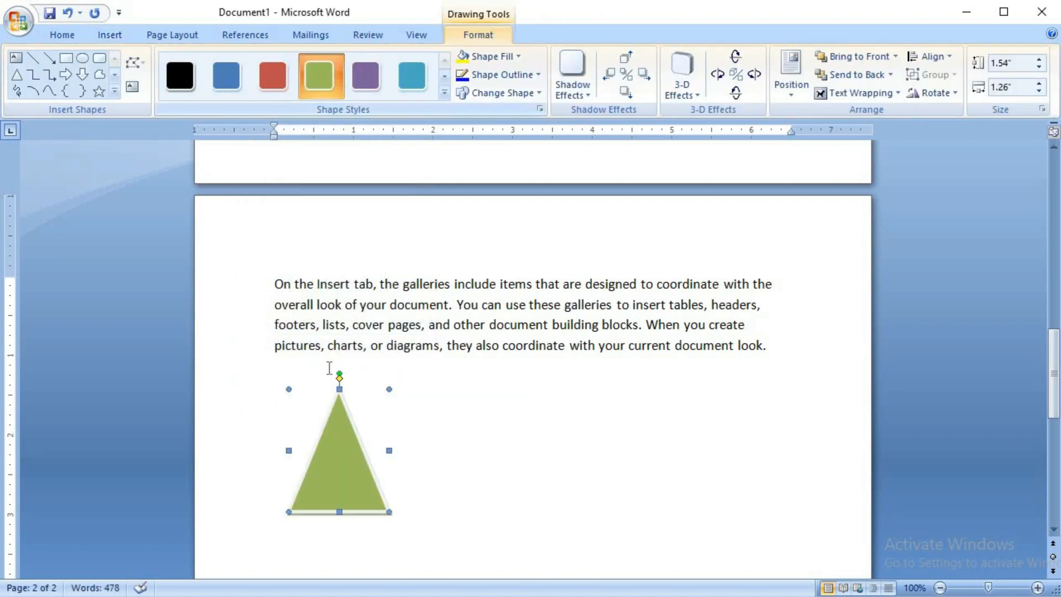
left_click_drag(359, 452, 452, 468)
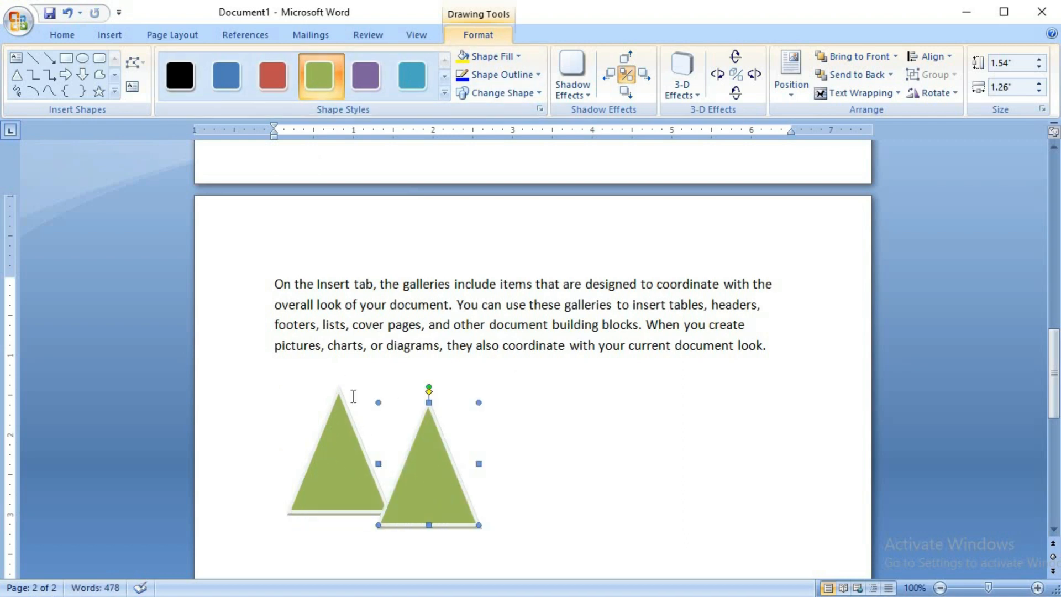
Place the cursor in the paragraph above the triangles and open the Font dialog.
left_click(467, 324)
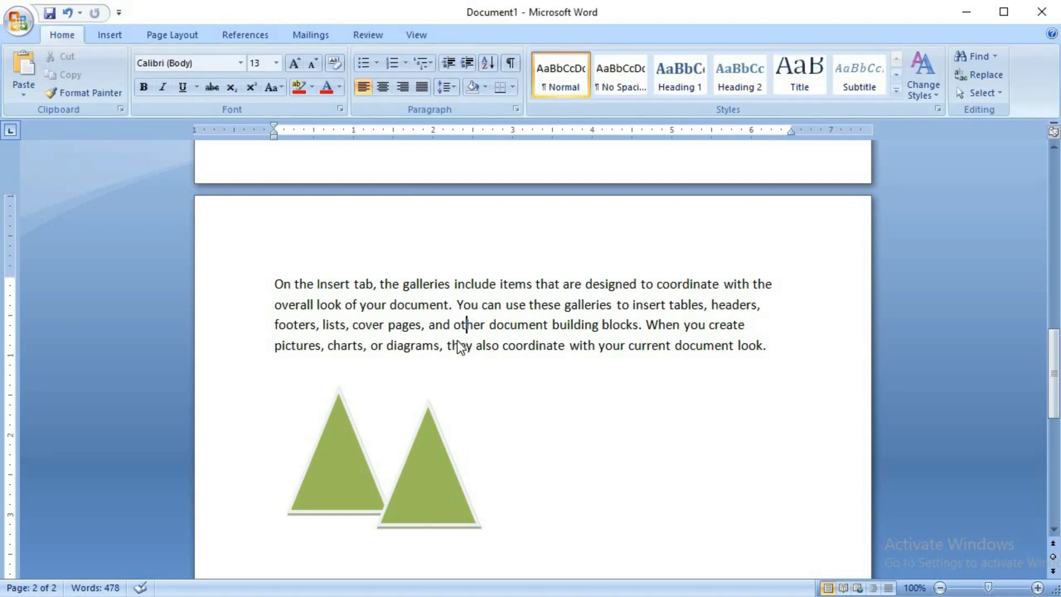
key("ctrl+d")
left_click_drag(539, 135, 625, 175)
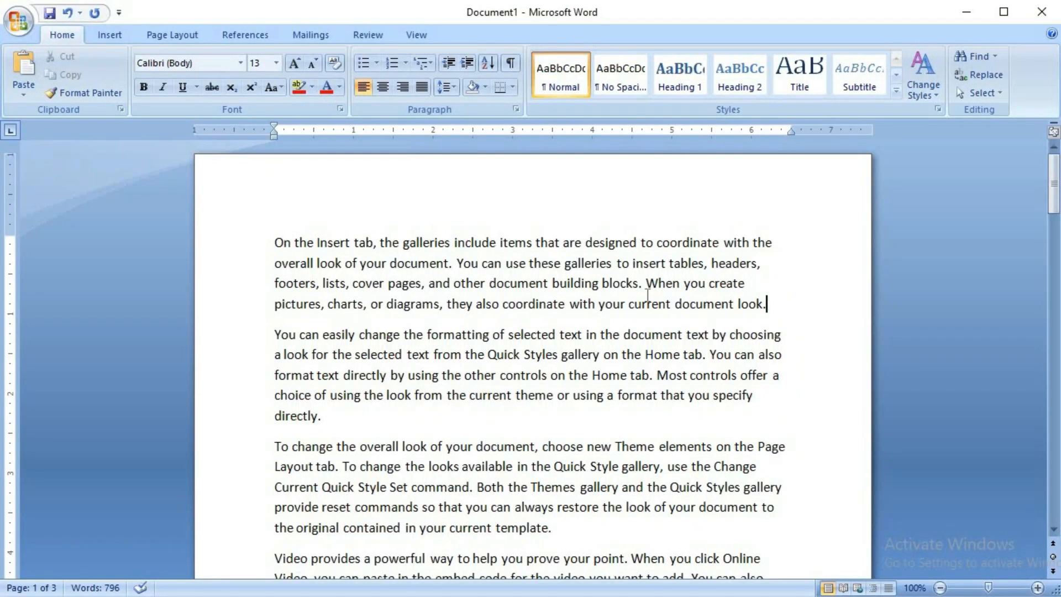
Center the first paragraph and add the centered heading "Computer" on its own line above it.
left_click_drag(769, 304, 279, 252)
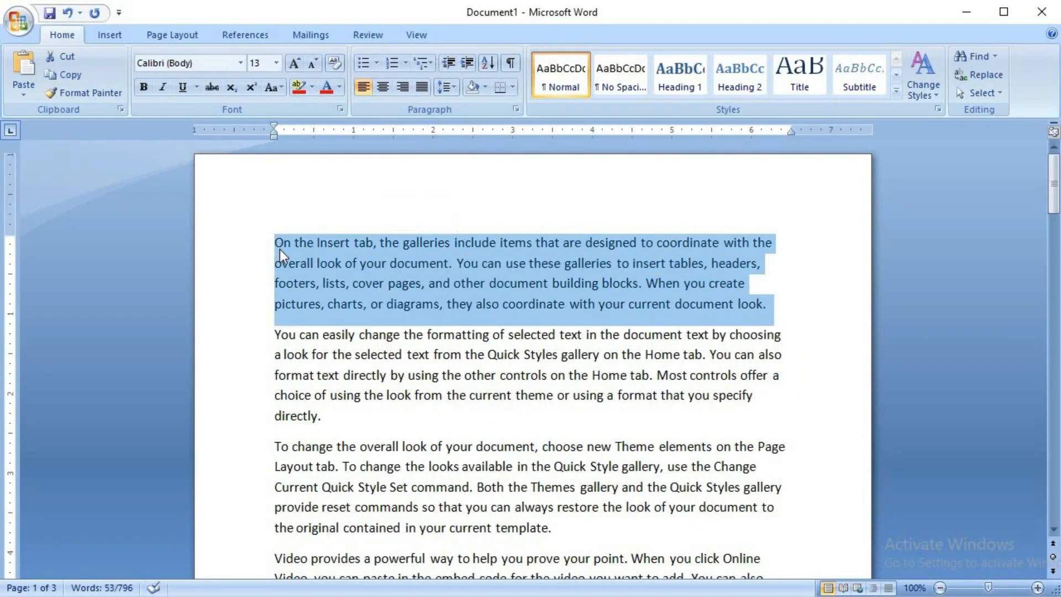
key("ctrl+e")
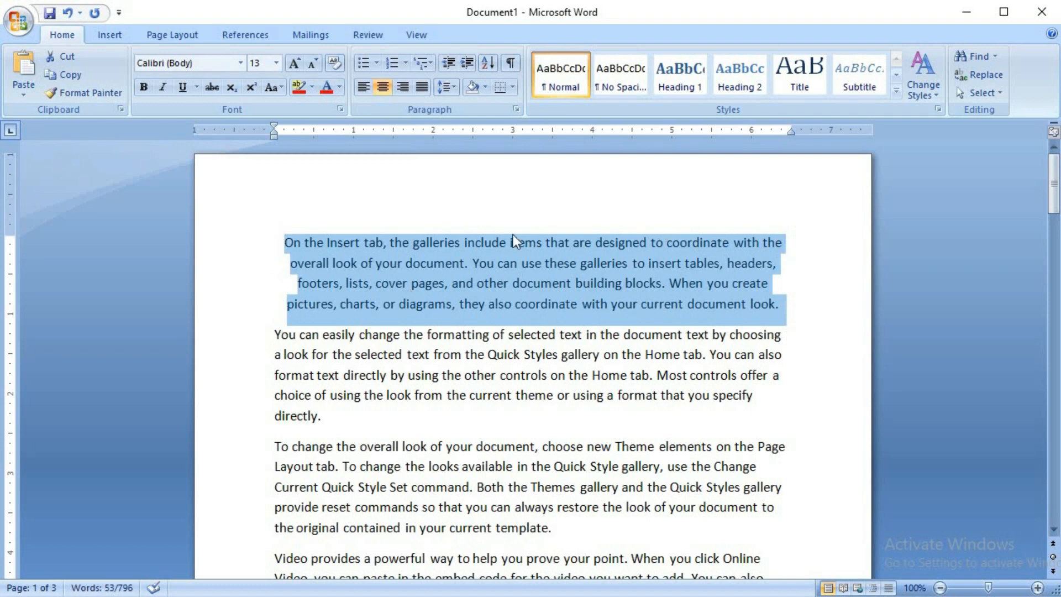
left_click(287, 243)
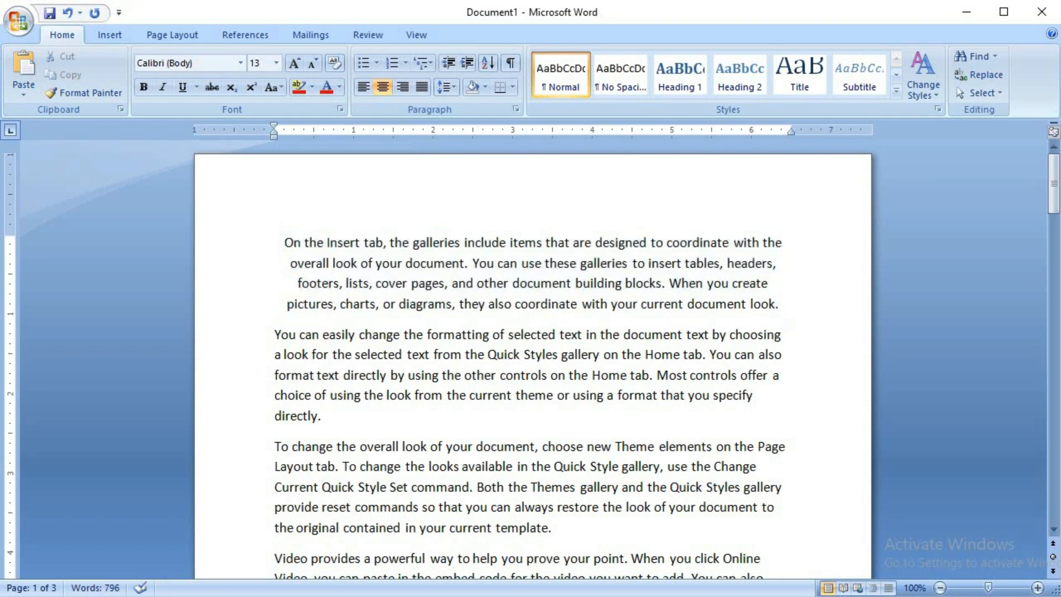
key("Return")
double_click(285, 243)
type("Computer")
key("ctrl+e")
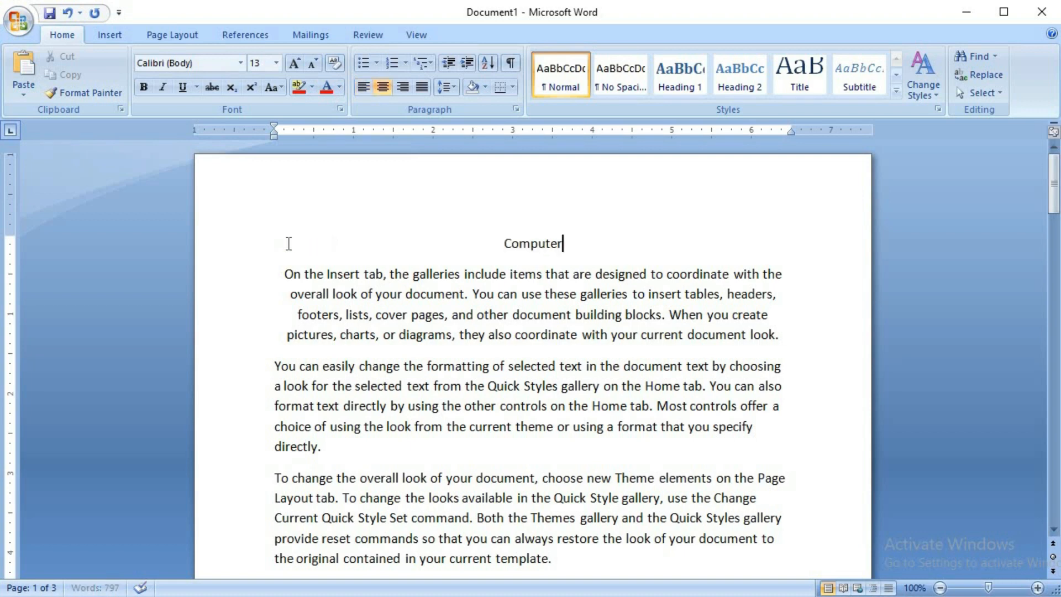
left_click_drag(562, 243, 445, 253)
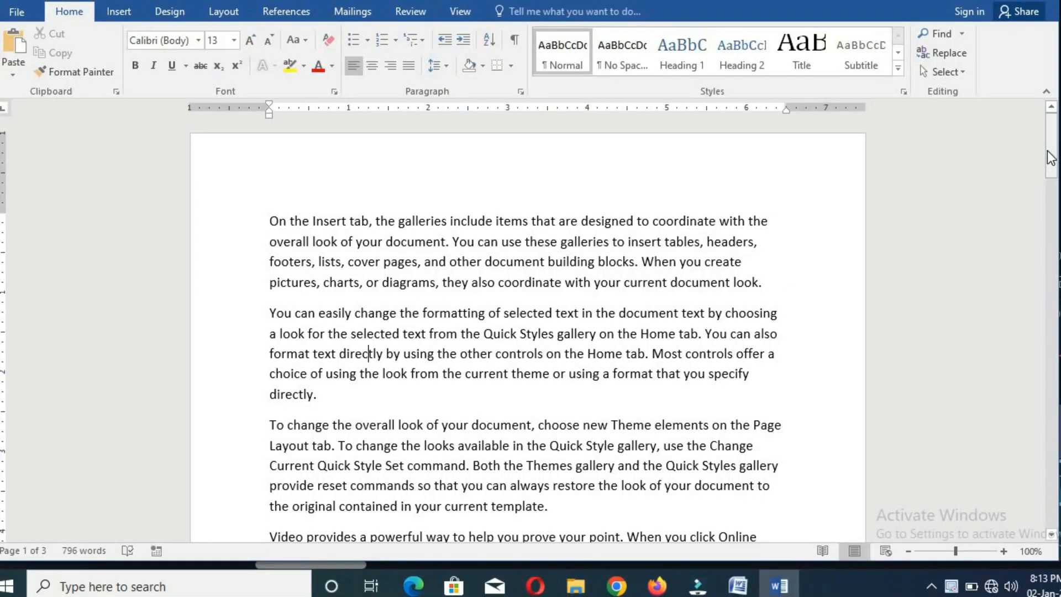
Search the document for the word "document" and look through the highlighted matches.
mouse_move(1049, 161)
left_mouse_down()
mouse_move(1052, 385)
mouse_move(1055, 147)
left_mouse_up()
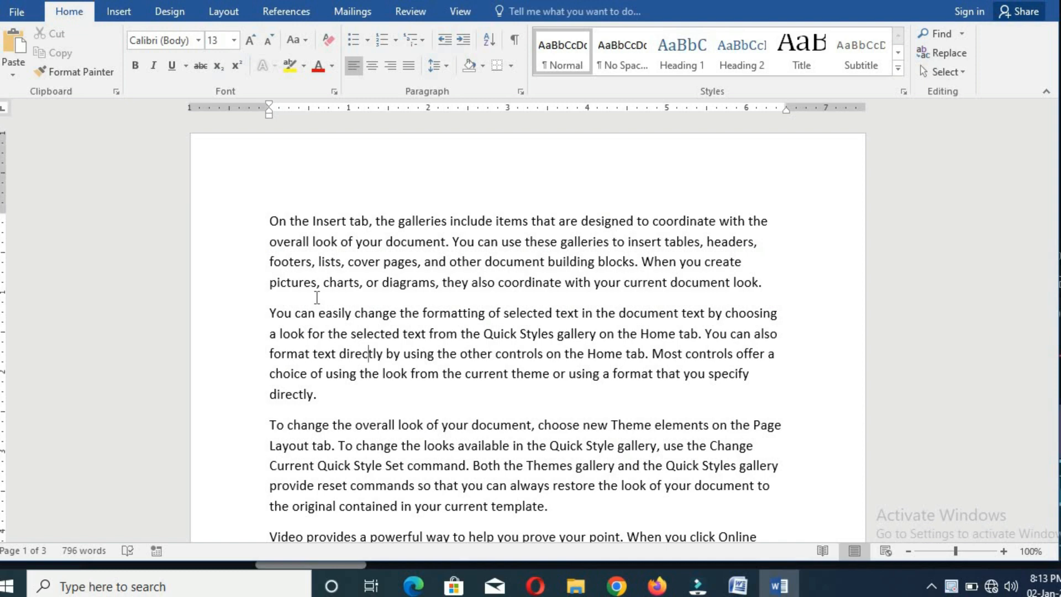
key("ctrl+f")
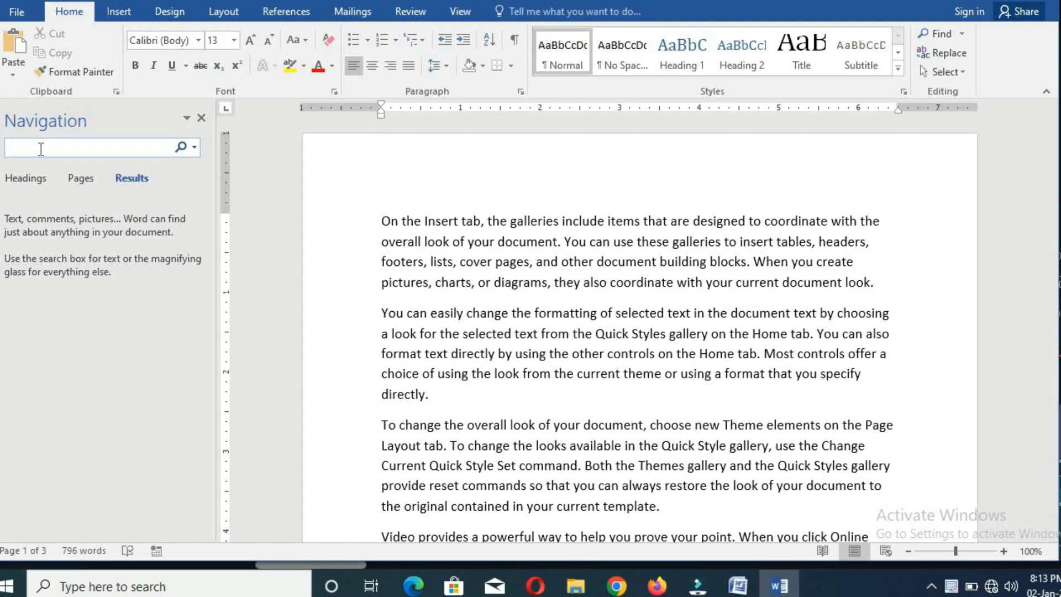
type("d")
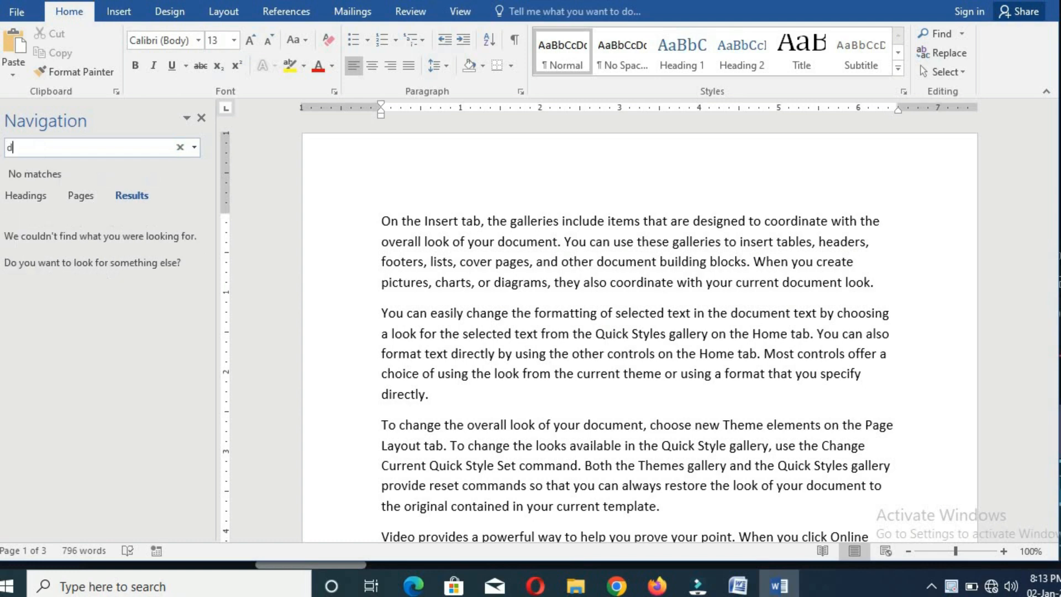
type("ocum")
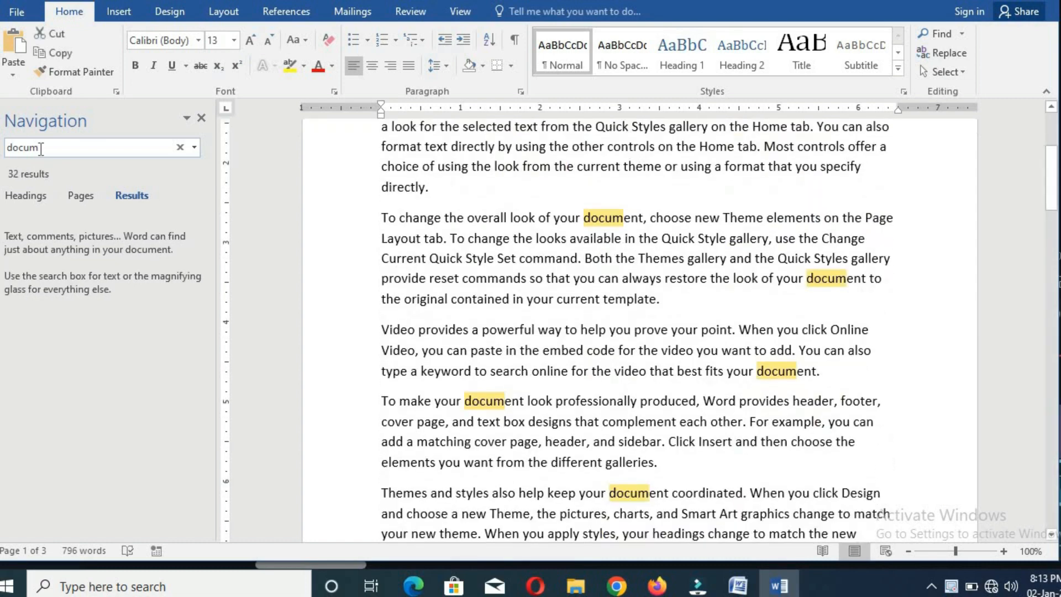
type("ent")
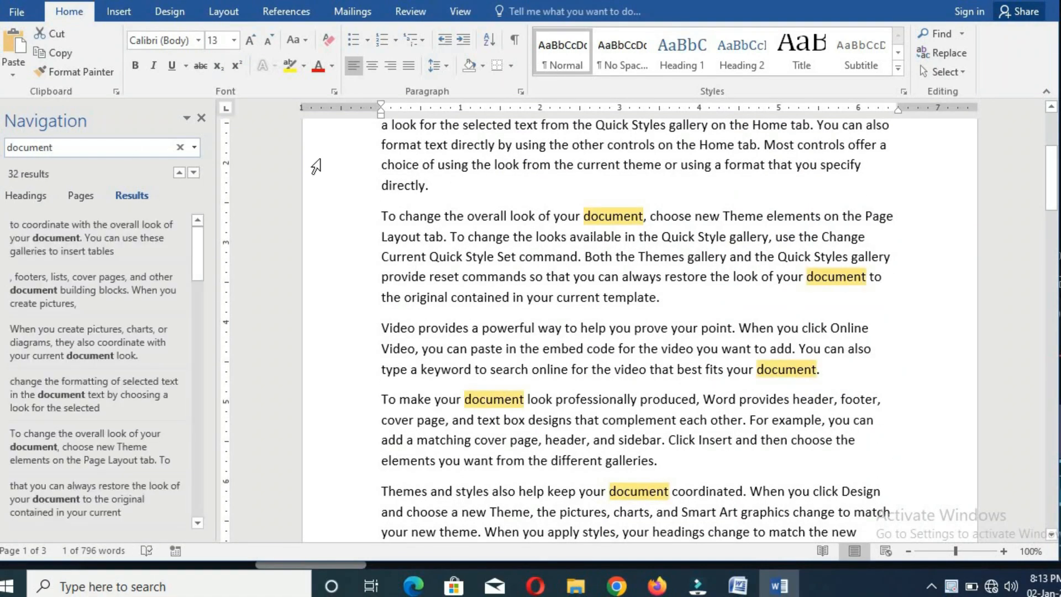
left_click_drag(1049, 195, 1055, 135)
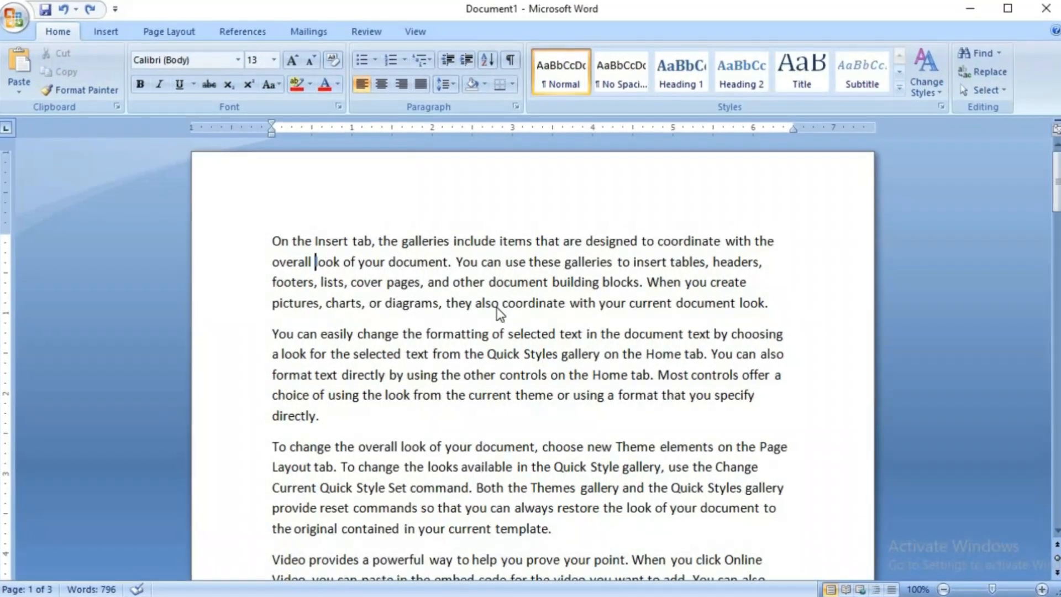
Use the Go To command to jump to page 2 and place the cursor at the start of its first paragraph.
key("ctrl+g")
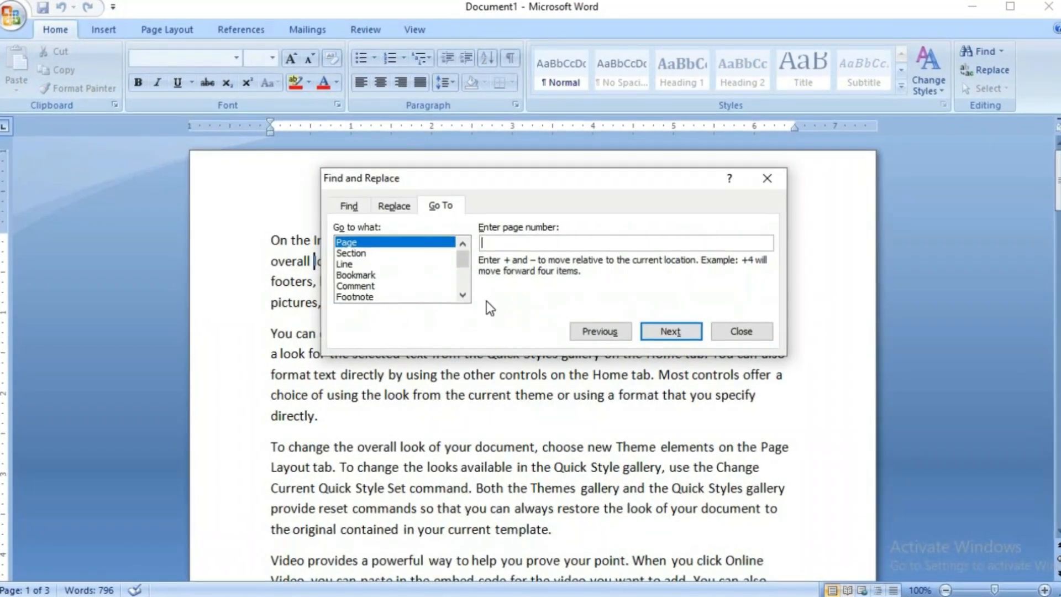
left_click(351, 252)
left_click(349, 262)
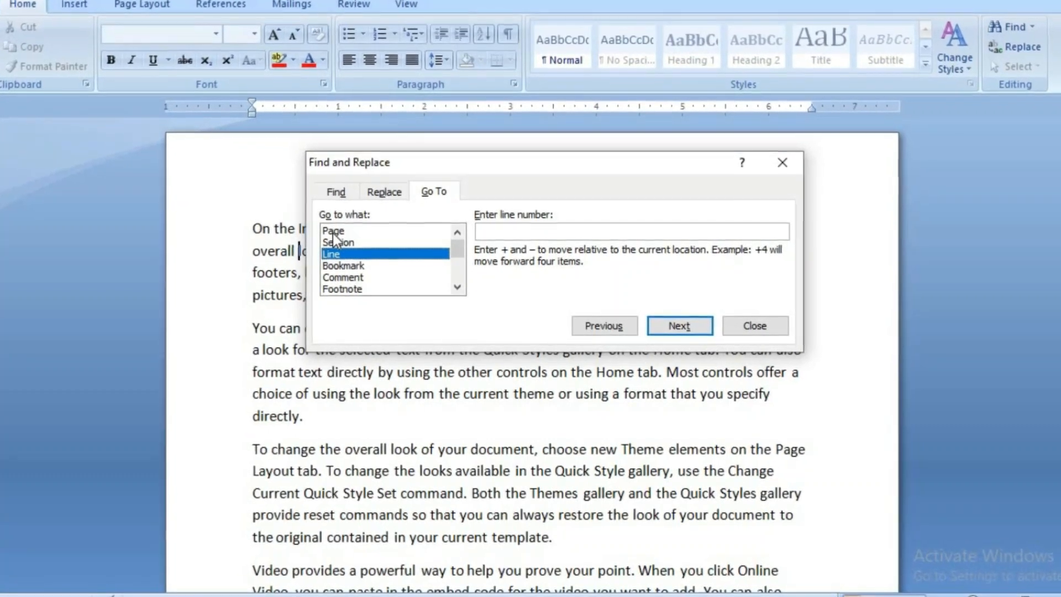
left_click(334, 230)
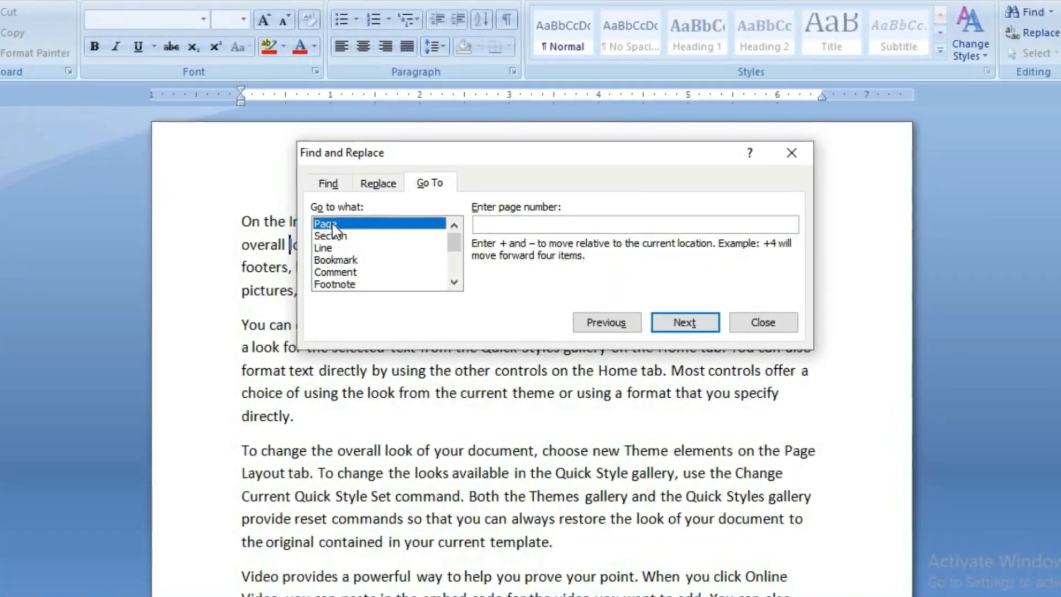
left_click(498, 225)
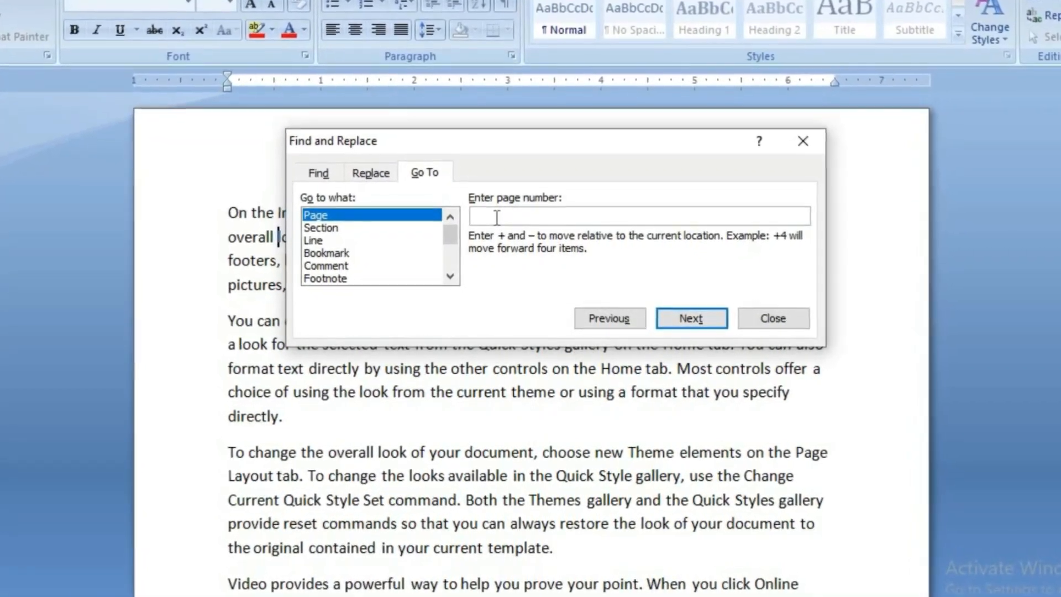
type("2")
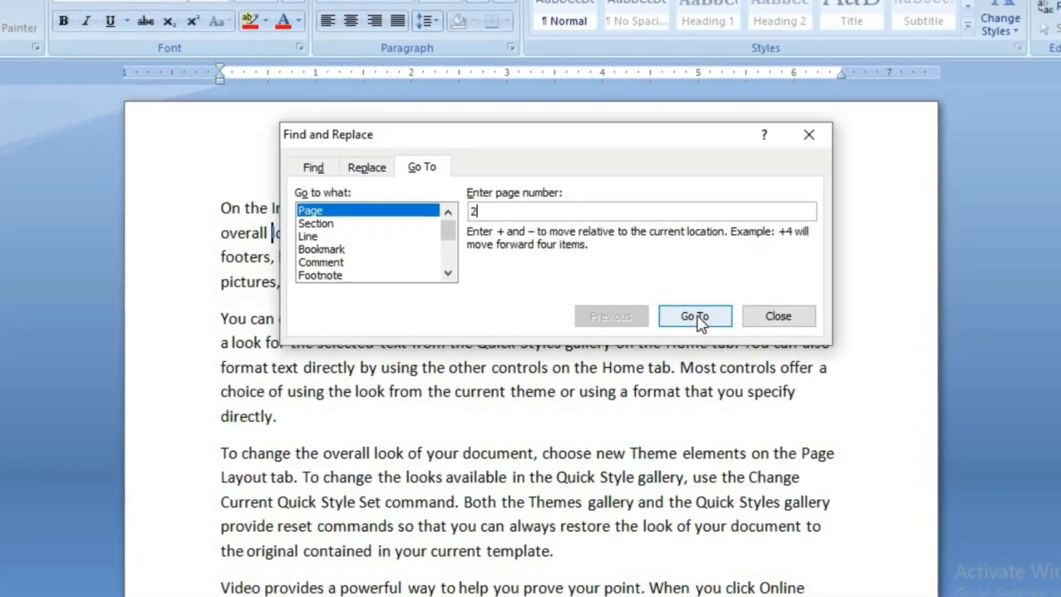
left_click(694, 316)
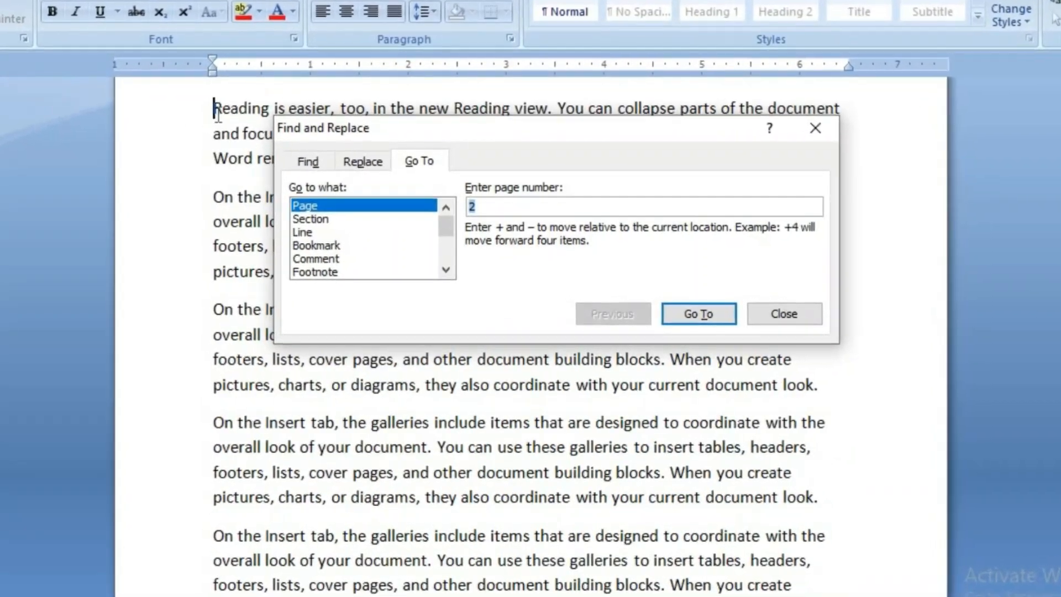
left_click(215, 114)
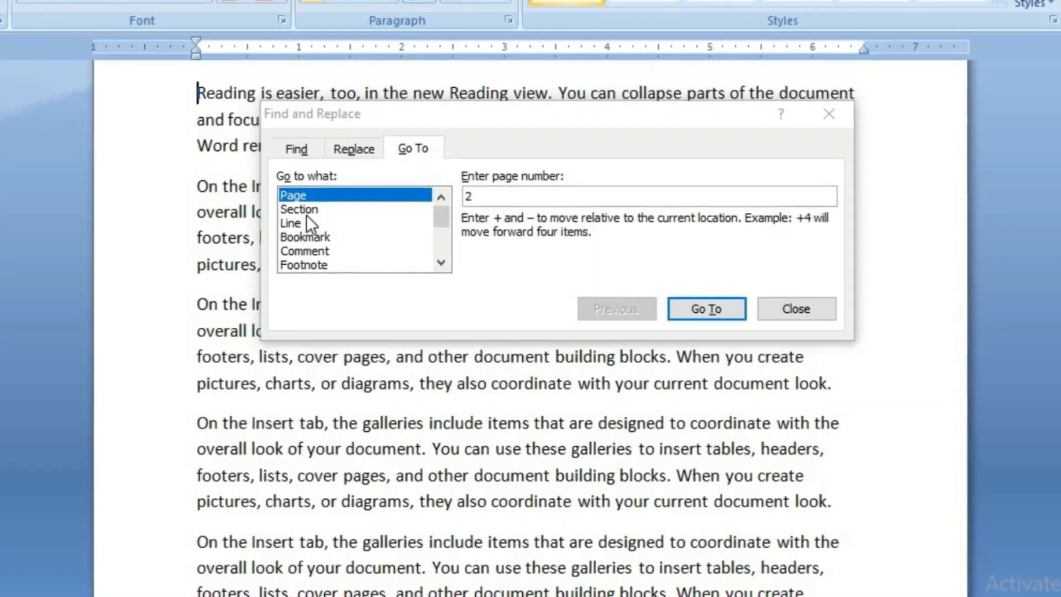
Go to line 10 of the document and close the Find and Replace dialog.
left_click(293, 224)
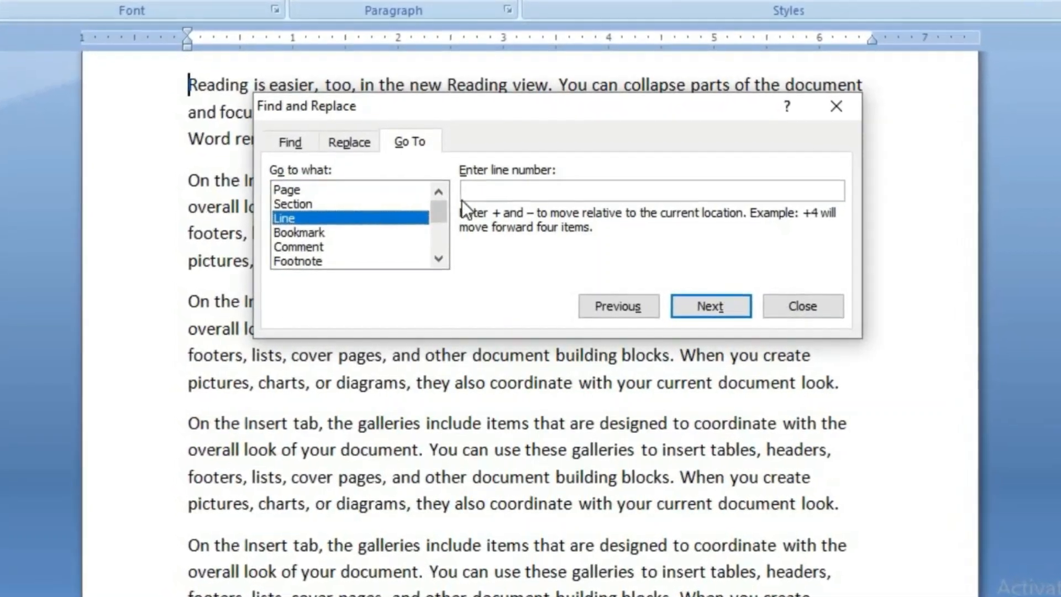
left_click(494, 189)
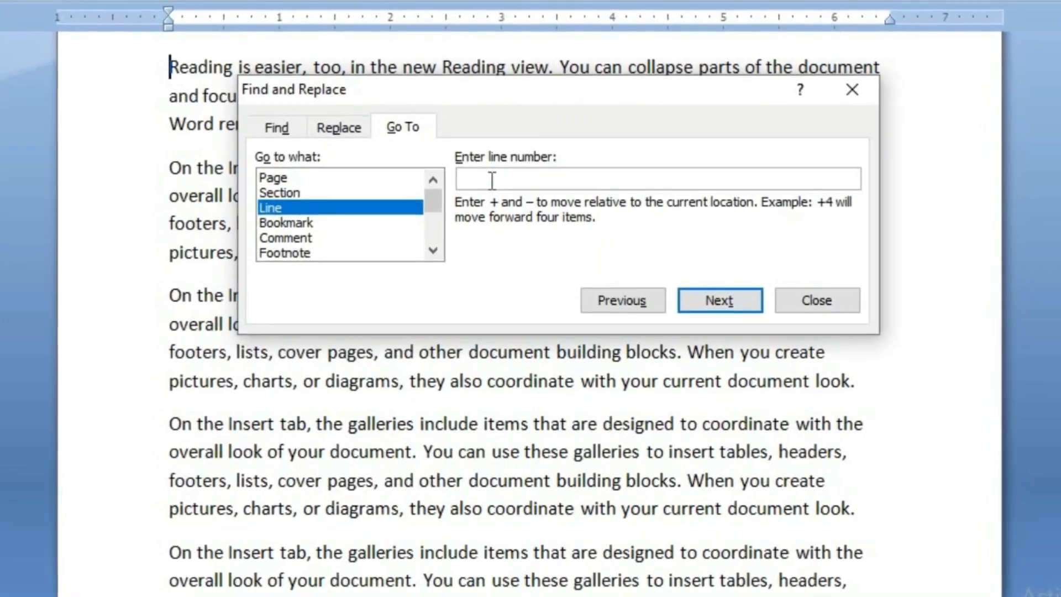
type("10")
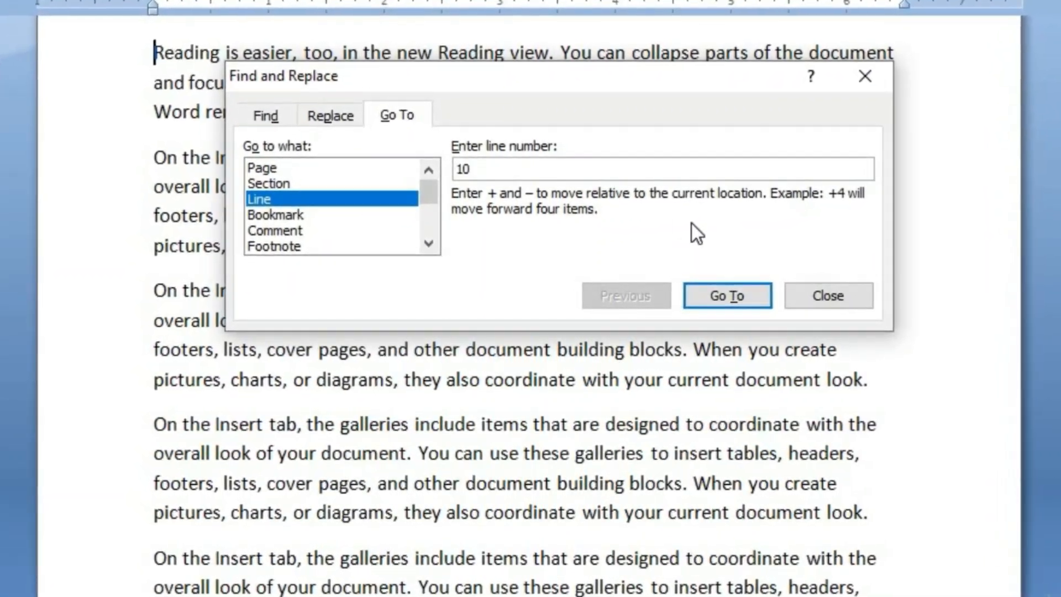
left_click(719, 295)
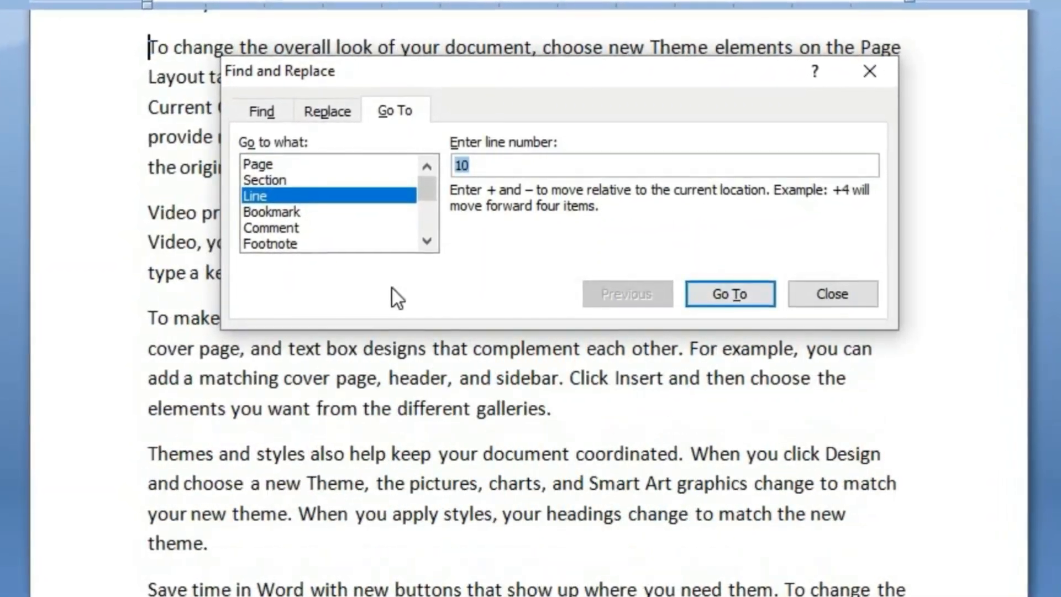
left_click(877, 63)
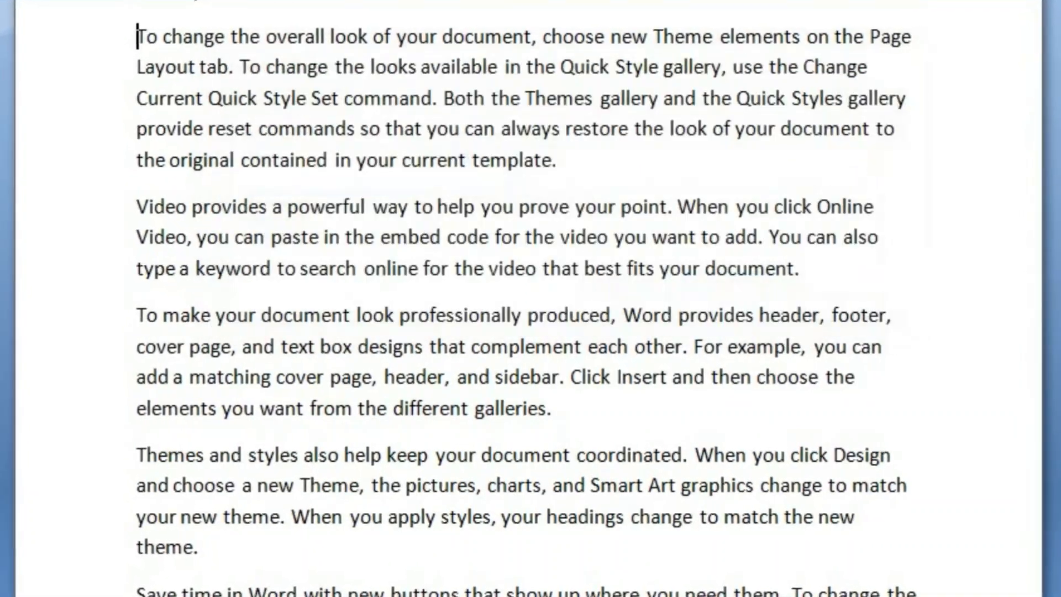
Set up a replacement of the word "Document" with "File", starting from the document's first page.
scroll(531, 298, "up", 4)
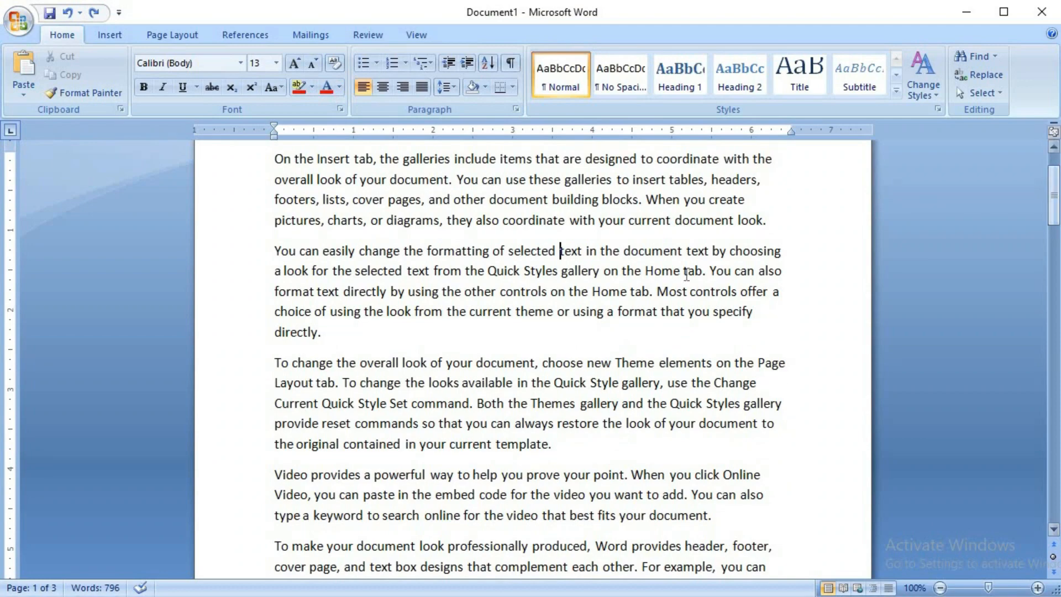
left_click(476, 251)
left_click_drag(1054, 210, 1053, 185)
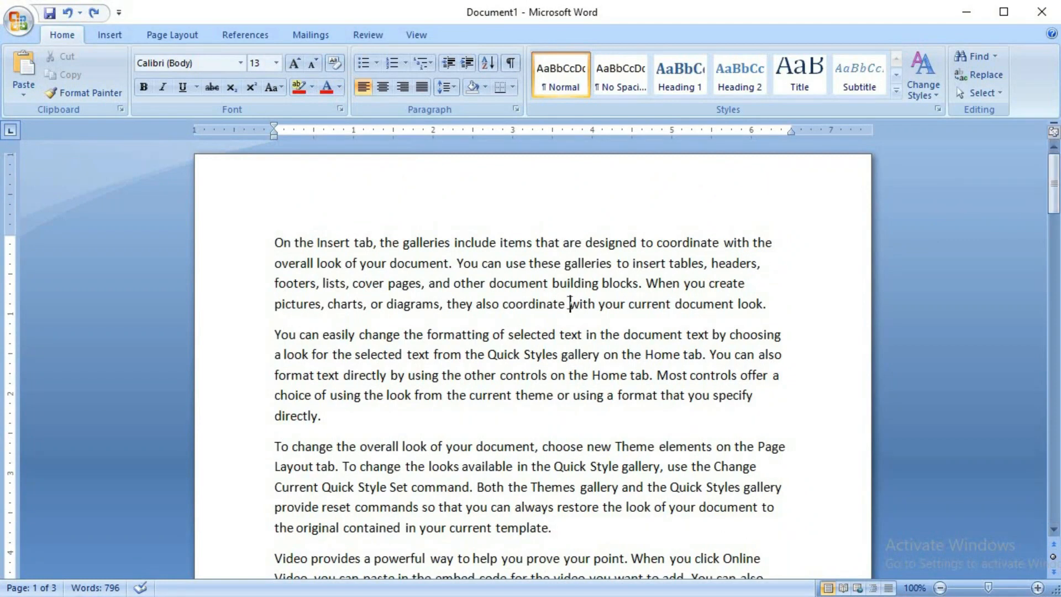
key("ctrl+h")
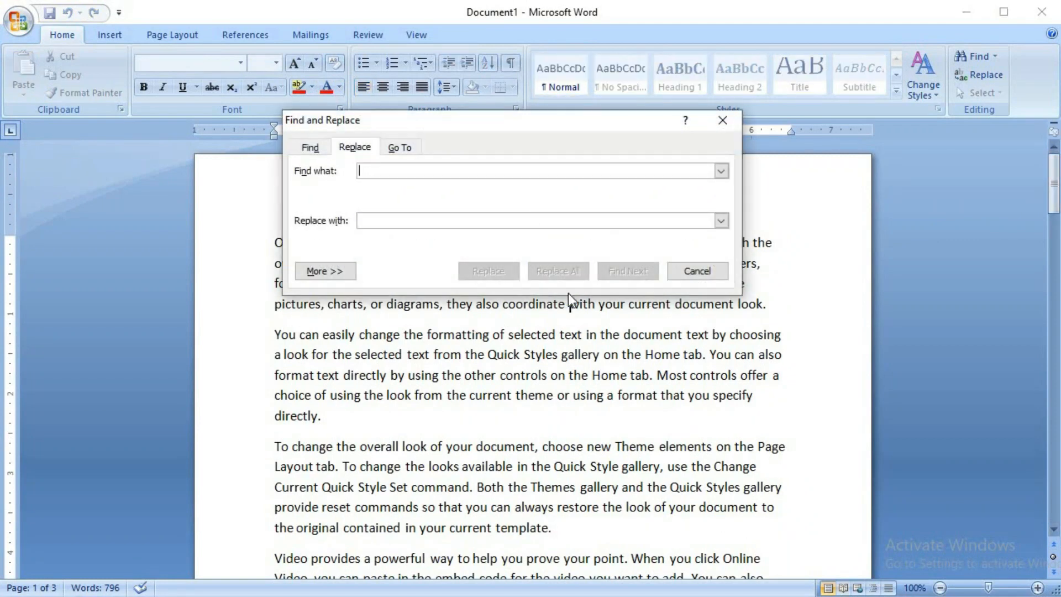
left_click_drag(502, 125, 507, 201)
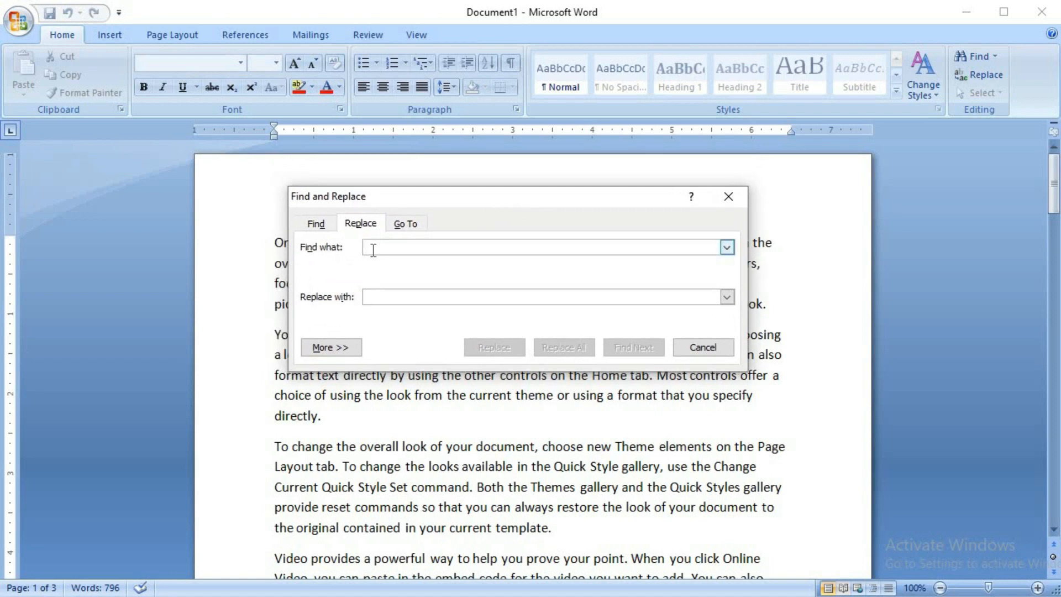
type("D")
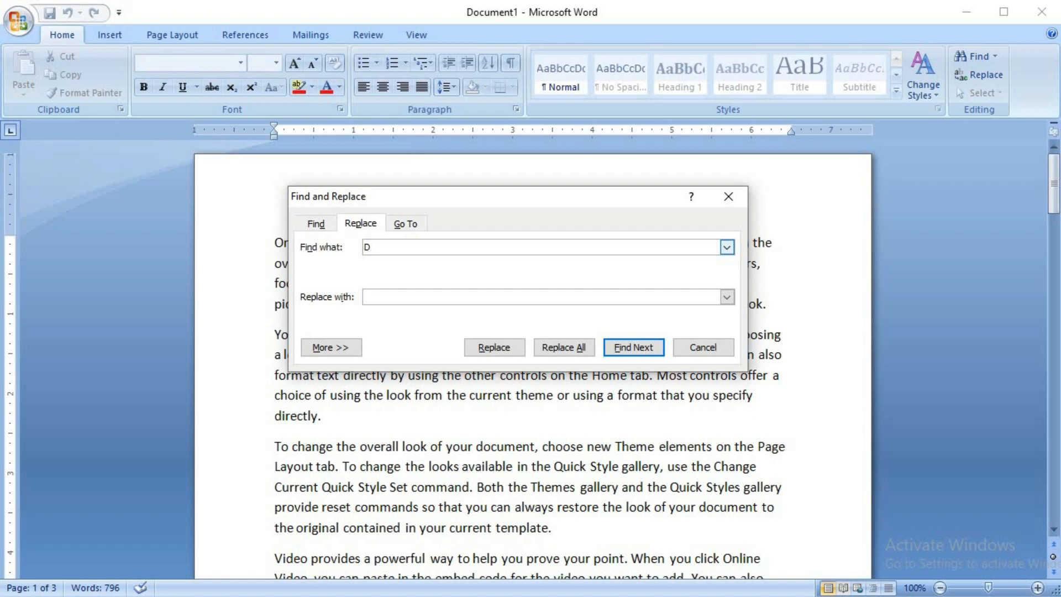
type("ocument")
left_click(406, 296)
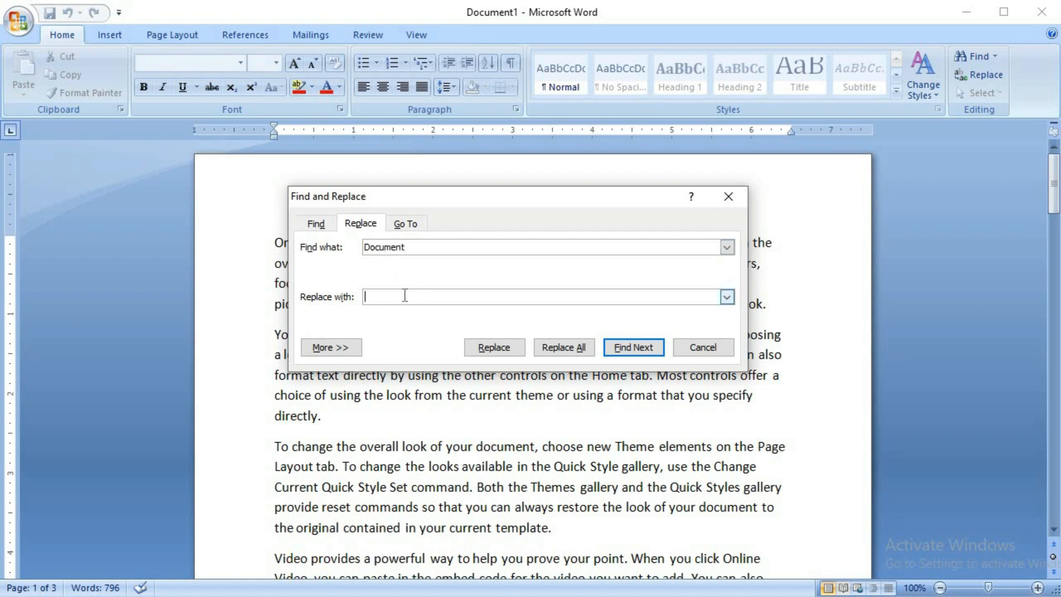
type("File")
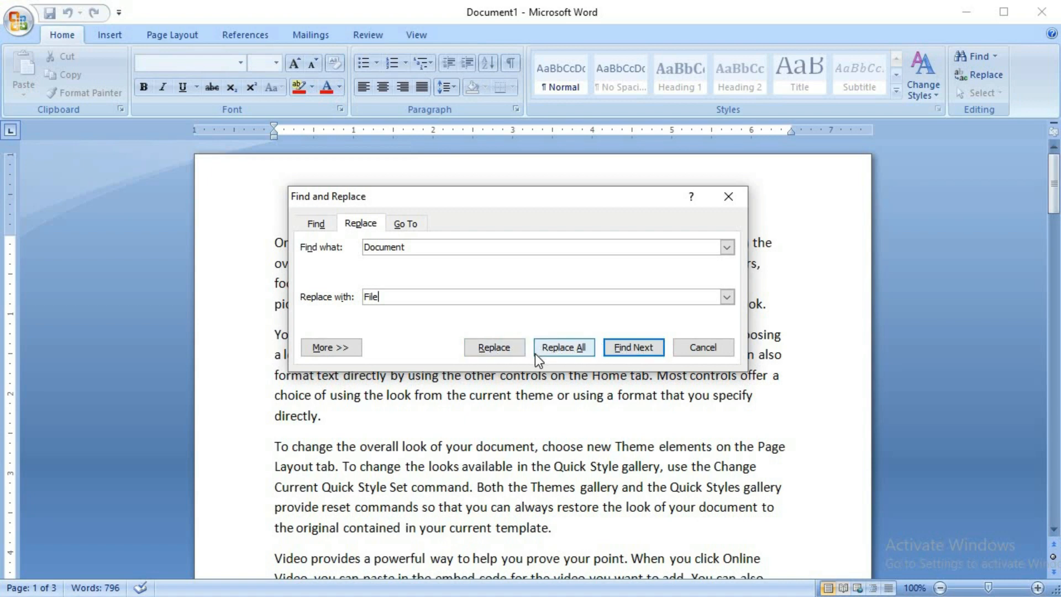
Find the next occurrence of "document" and replace it and the following one individually with "File".
left_click(635, 348)
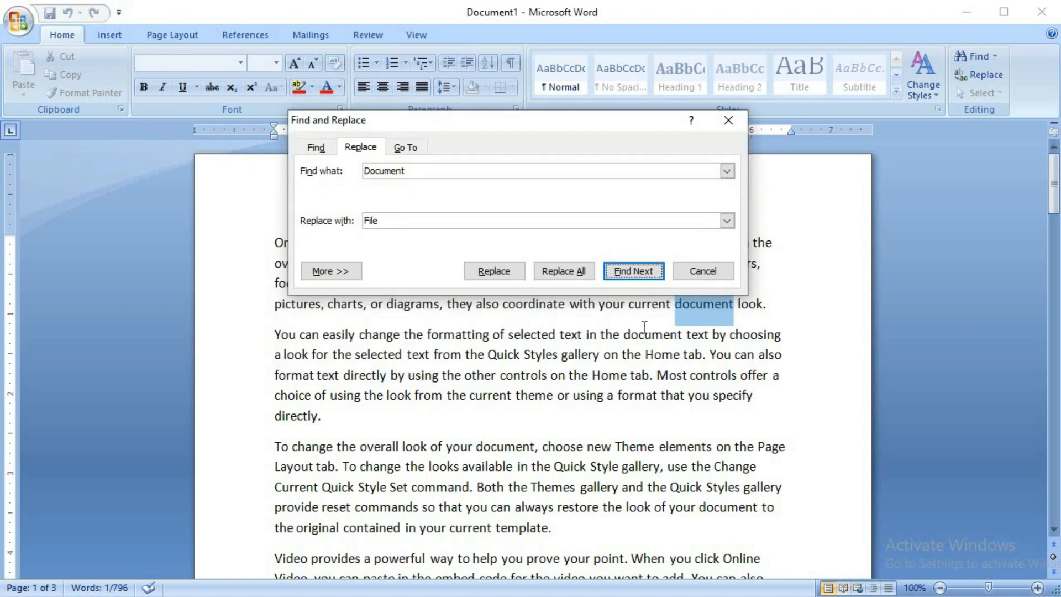
left_click(499, 271)
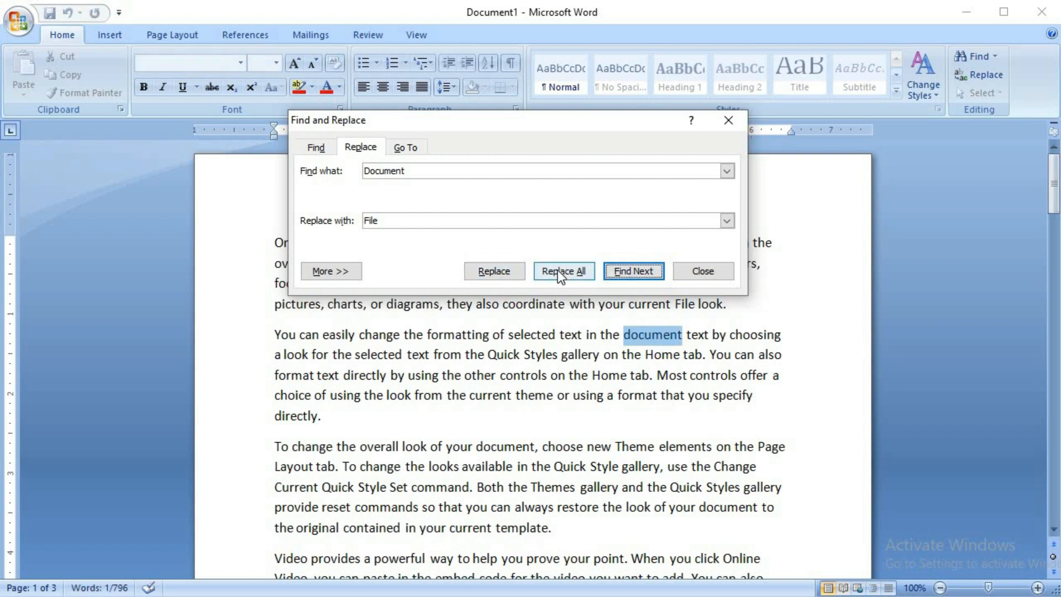
left_click(505, 270)
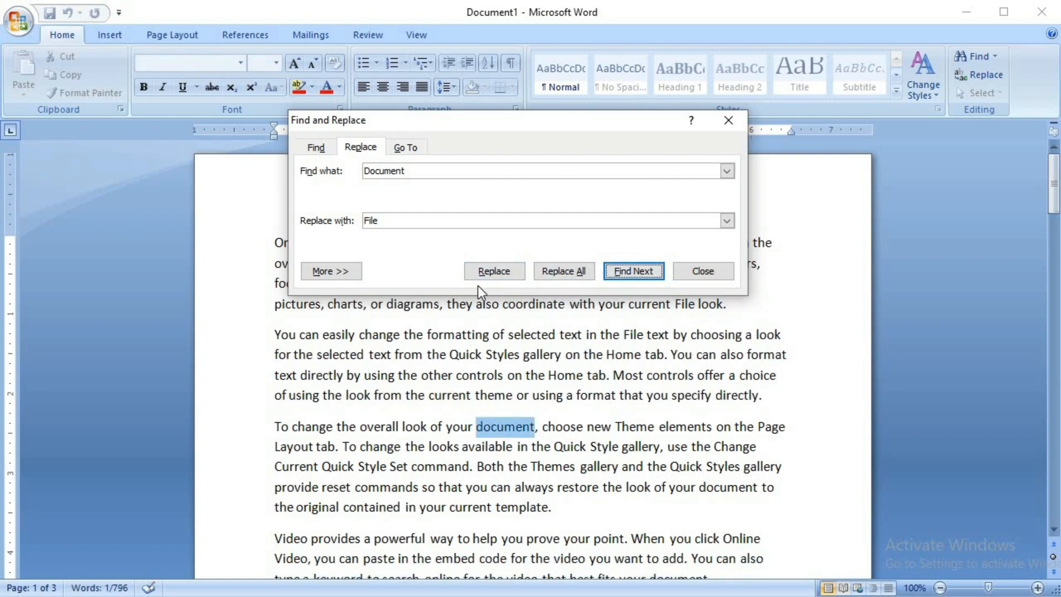
Replace all remaining occurrences of "Document" with "File" and close the Find and Replace dialog.
left_click(561, 271)
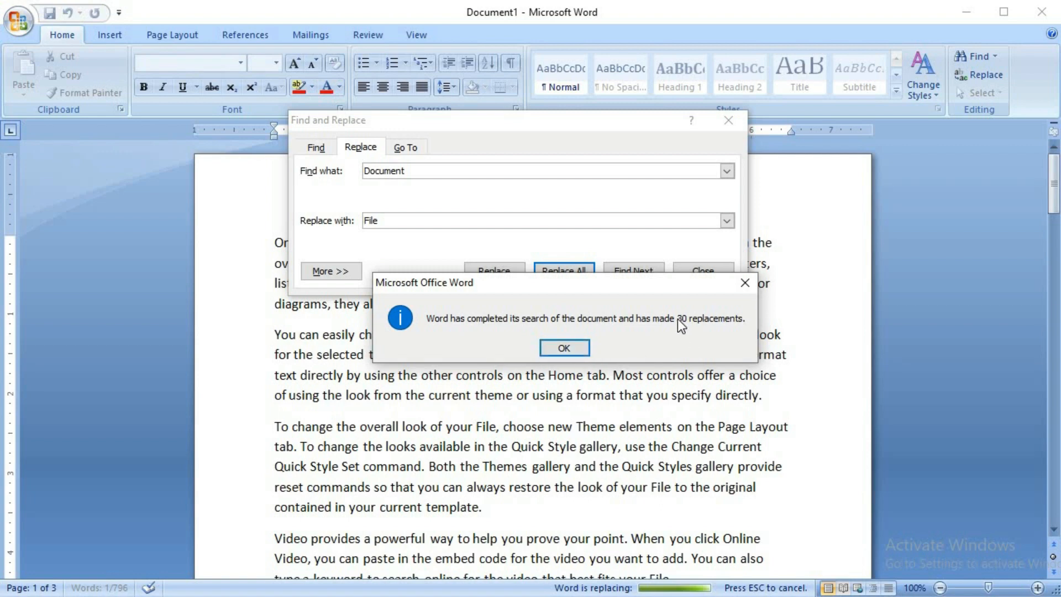
left_click(568, 346)
left_click(730, 124)
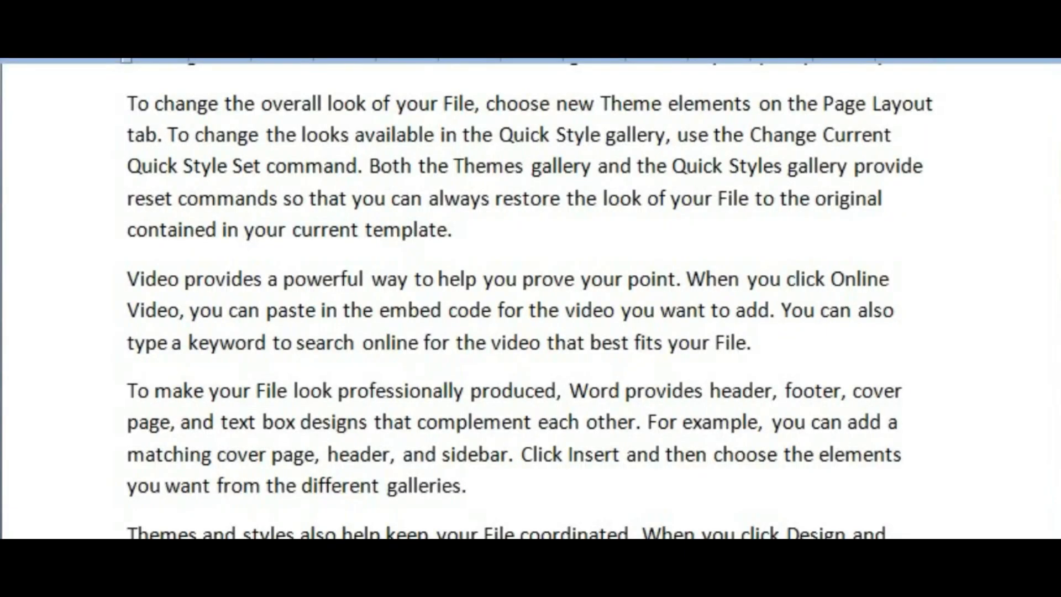
Italicize the paragraph starting "To change the overall look of your File" and toggle italics again on its opening lines.
triple_click(476, 241)
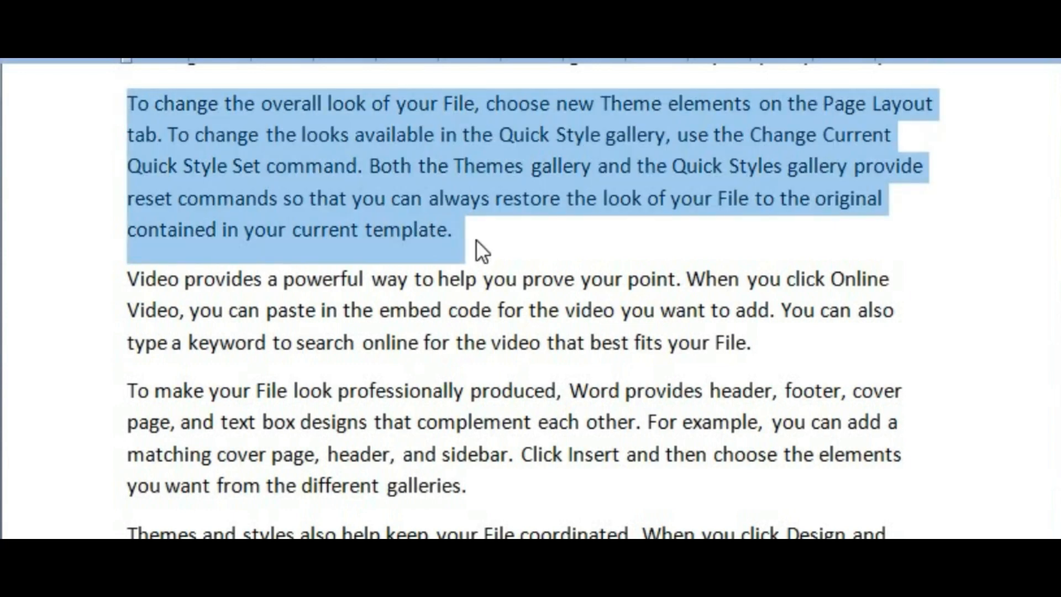
key("ctrl+i")
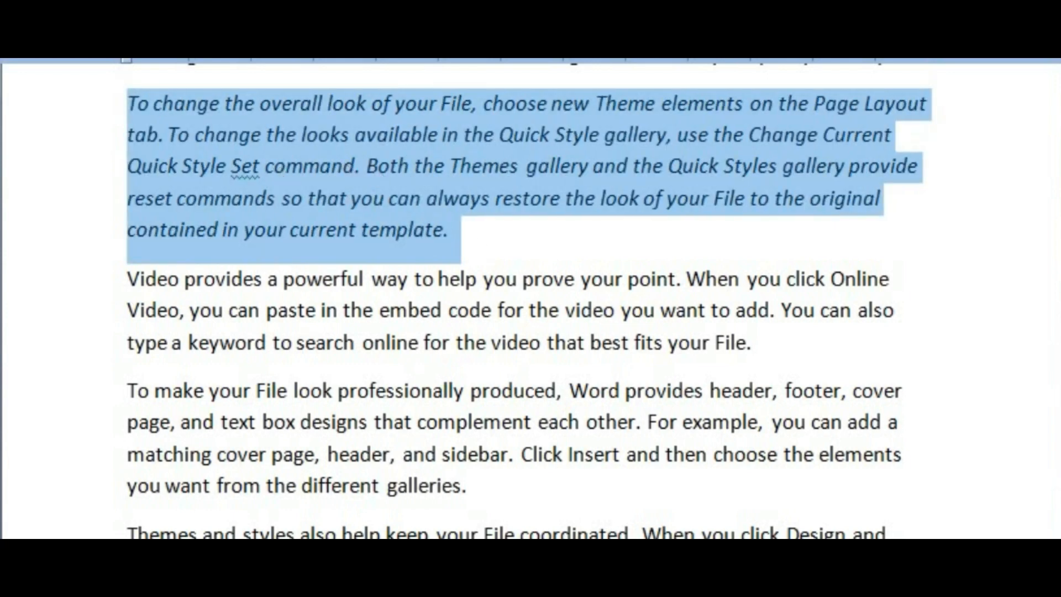
left_click(369, 166)
left_click_drag(214, 194, 122, 111)
key("ctrl+i")
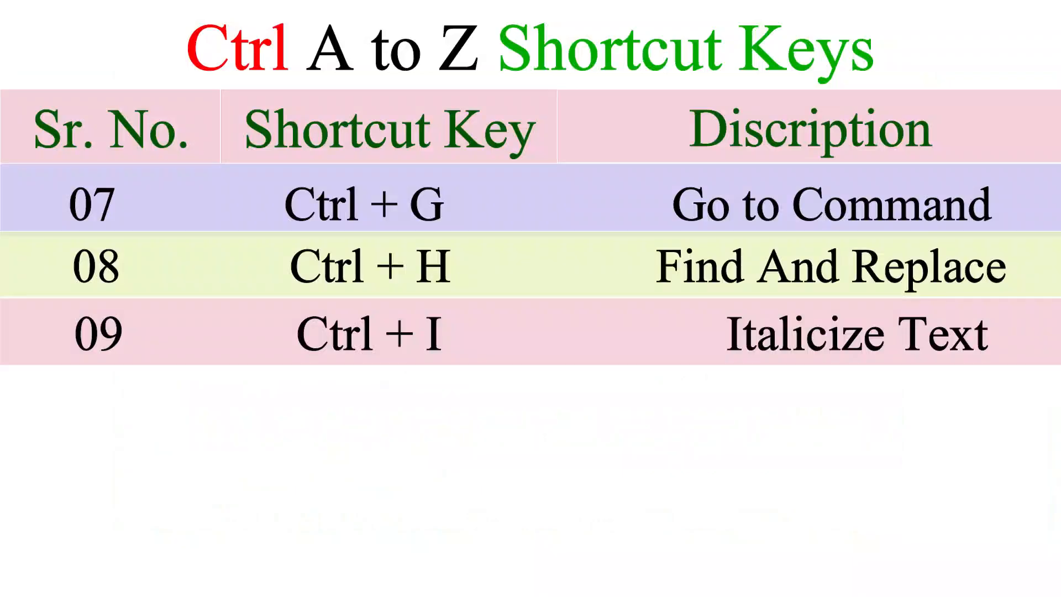